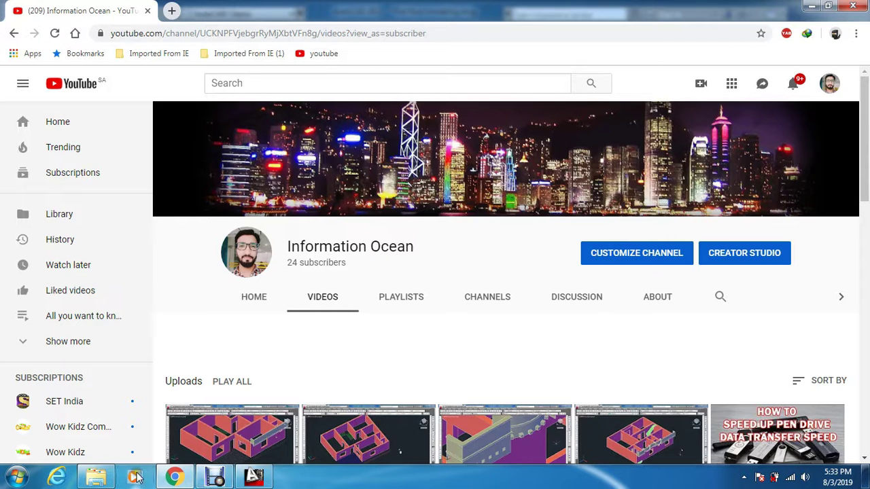
# - Switch from Chrome to the first floor modeling drawing in AutoCAD 2013
pyautogui.click(257, 477)
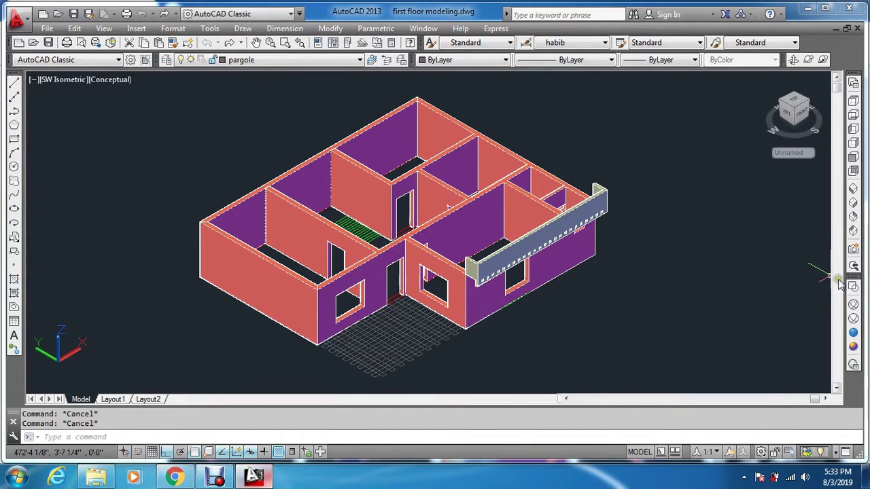
# - In a wireframe front view, draw a 4.5 by 4.5 square with RECTANG
pyautogui.click(856, 303)
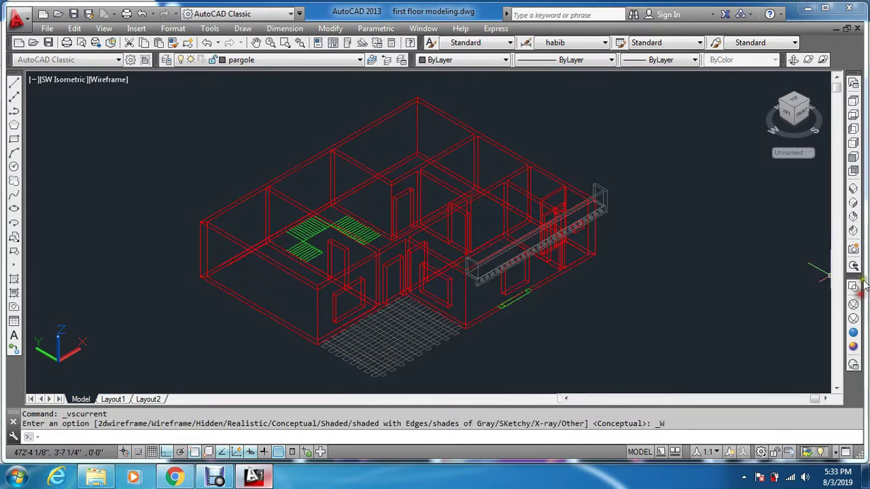
pyautogui.click(855, 158)
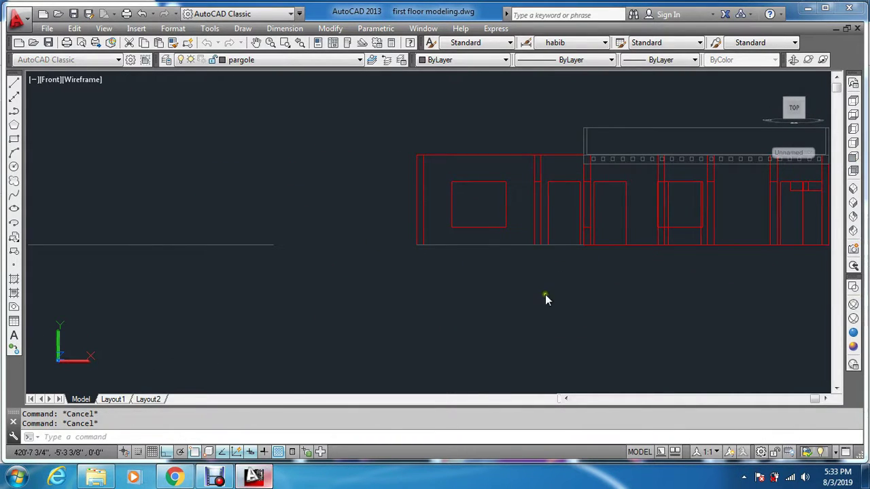
pyautogui.write('rec')
pyautogui.press('Return')
pyautogui.click(244, 347)
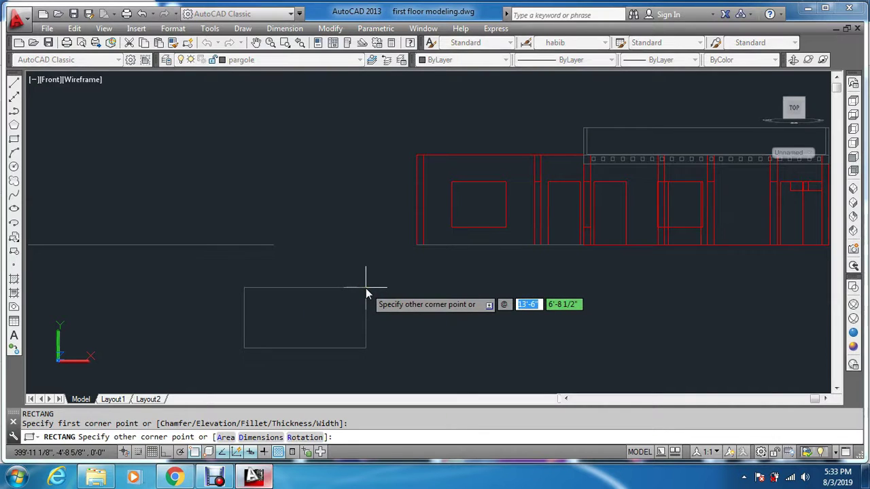
pyautogui.write('5')
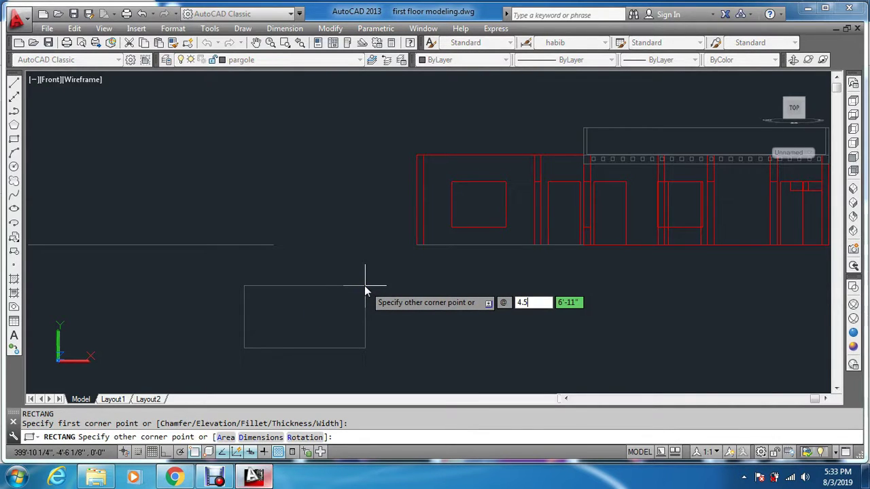
pyautogui.press('Tab')
pyautogui.write('4.5')
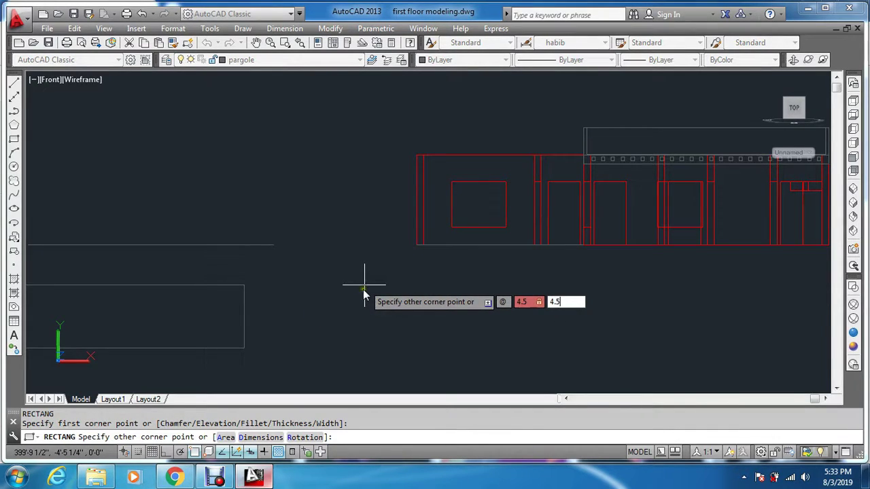
pyautogui.press('Return')
pyautogui.press('Escape')
# - Offset the square by 1 unit to make a second square around it
pyautogui.scroll(2, 238, 350)
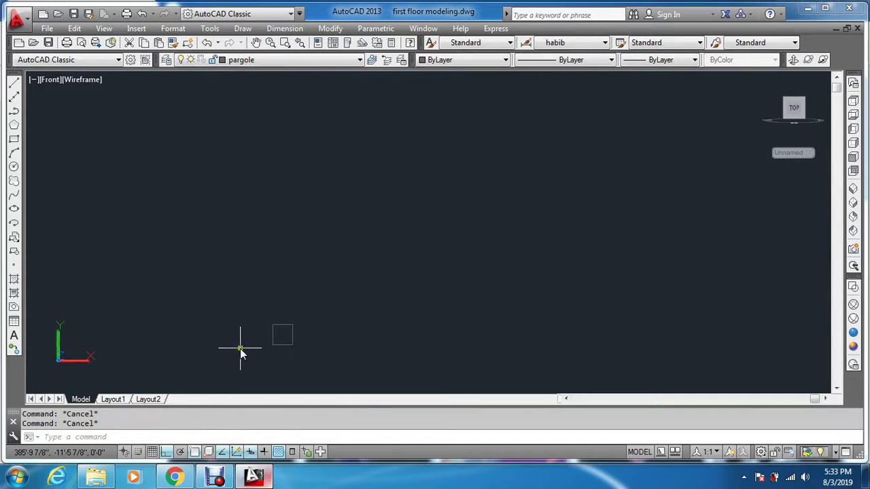
pyautogui.write('o')
pyautogui.press('Return')
pyautogui.write('1')
pyautogui.press('Return')
pyautogui.scroll(2, 252, 350)
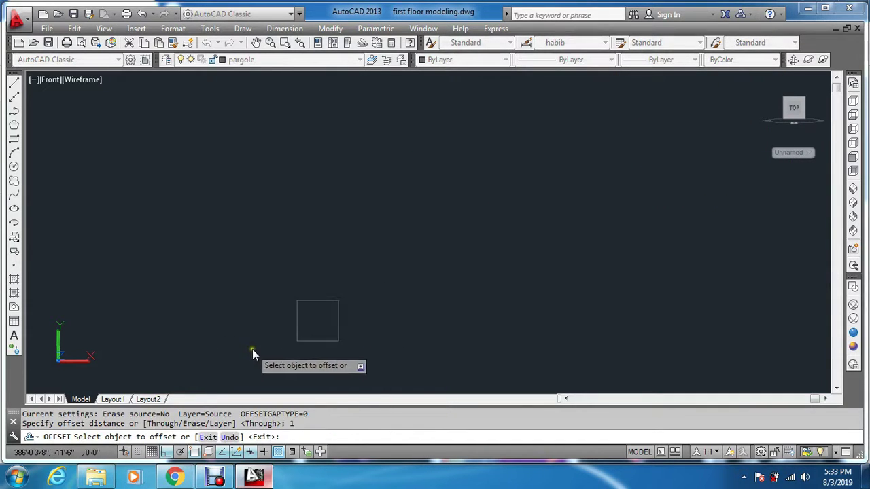
pyautogui.click(315, 342)
pyautogui.click(323, 370)
pyautogui.press('Escape')
pyautogui.press('Escape')
pyautogui.press('Escape')
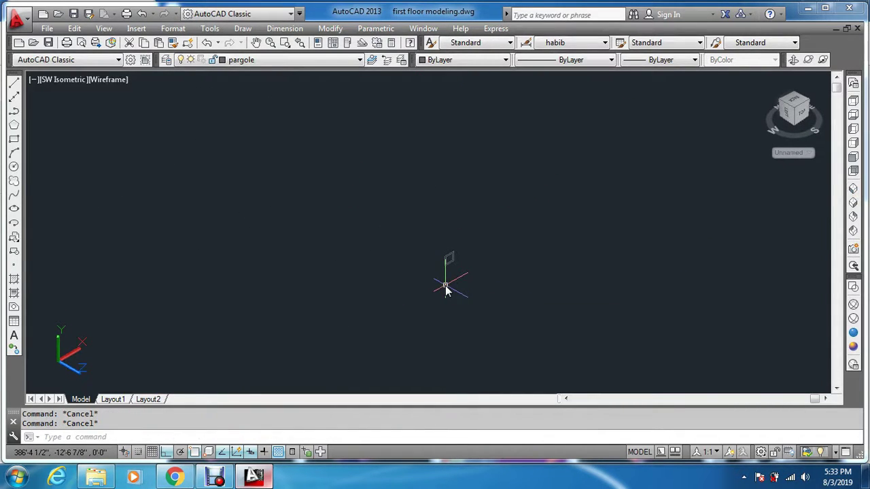
# - Extrude both squares into solids 4.7 units tall
pyautogui.write('ext')
pyautogui.press('Return')
pyautogui.scroll(2, 445, 286)
pyautogui.click(482, 216)
pyautogui.click(437, 254)
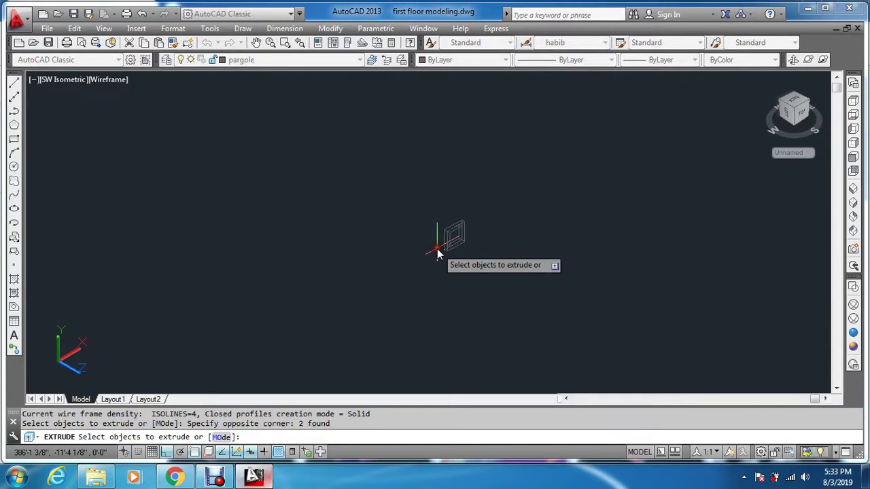
pyautogui.press('Return')
pyautogui.write('4.')
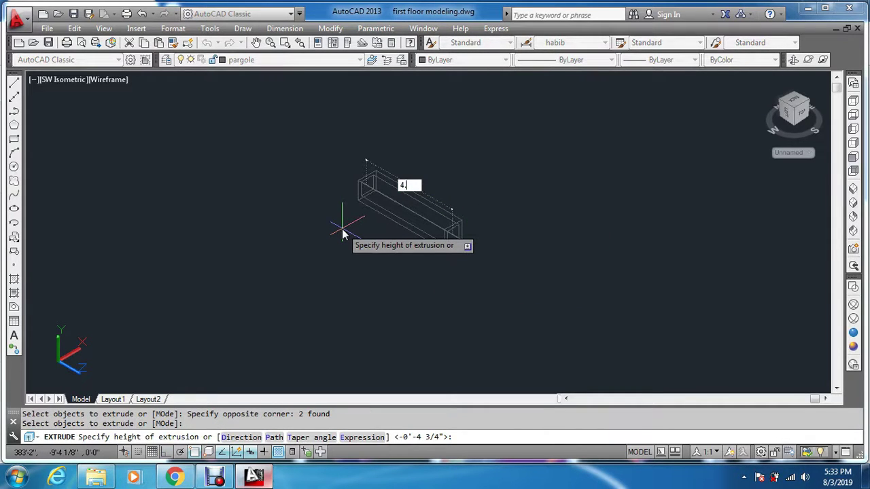
pyautogui.write('7')
pyautogui.press('Return')
pyautogui.scroll(-3, 342, 231)
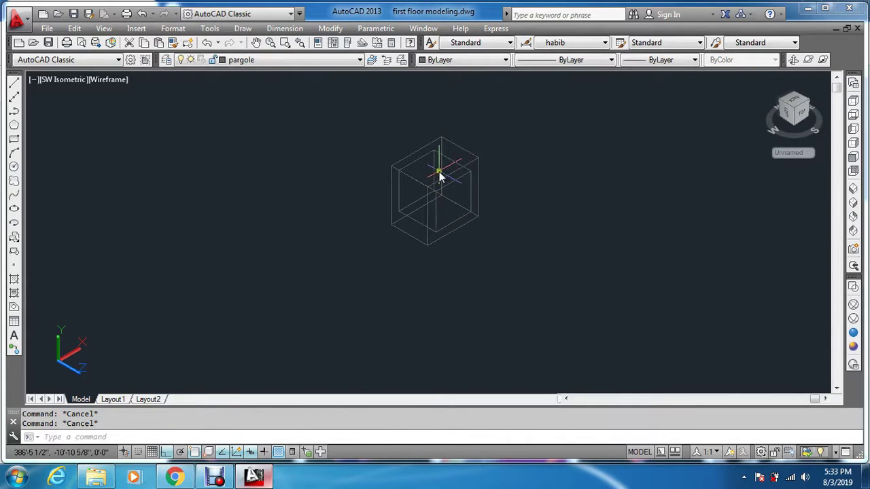
# - Subtract the inner solid from the outer one, preview it shaded, then return to wireframe
pyautogui.write('su')
pyautogui.press('Return')
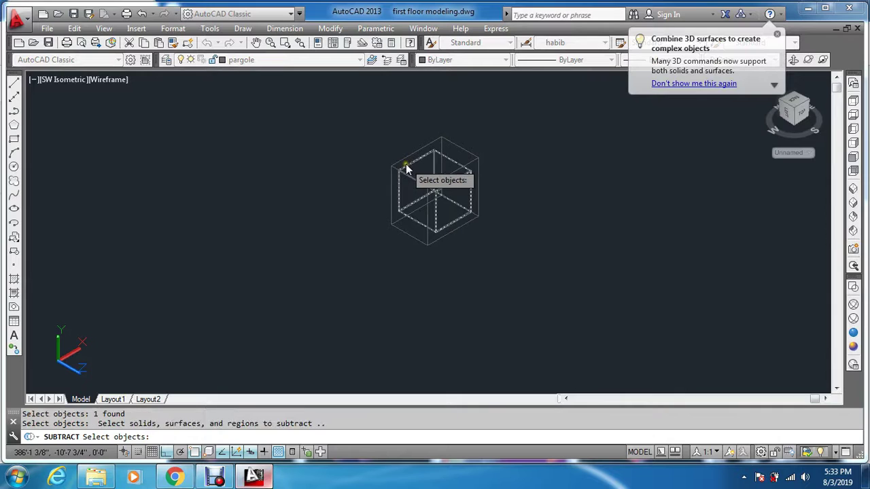
pyautogui.press('Escape')
pyautogui.click(855, 346)
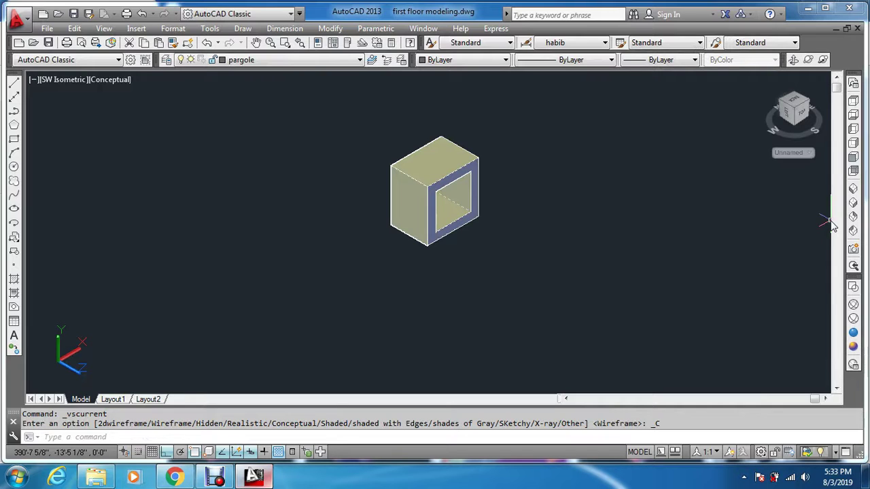
pyautogui.click(857, 304)
pyautogui.press('Escape')
pyautogui.write('m')
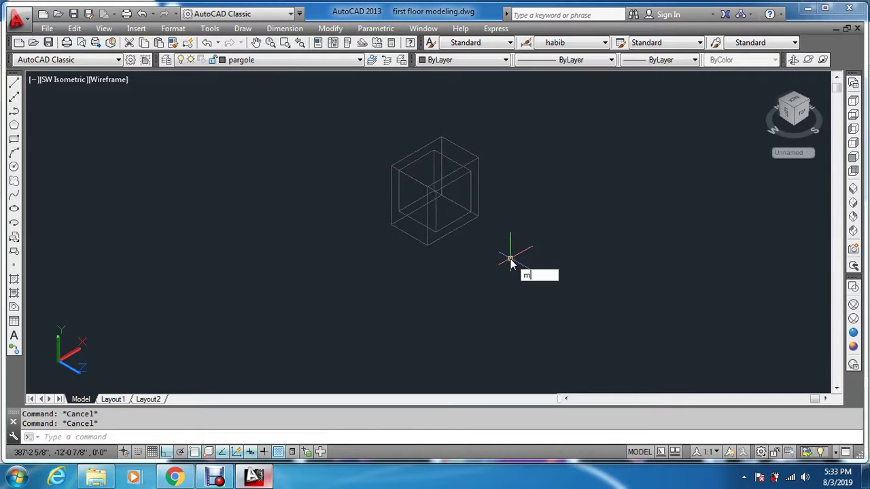
# - Move the hollow square frame solid by its corner onto the pergola beam
pyautogui.press('Return')
pyautogui.click(511, 138)
pyautogui.click(406, 243)
pyautogui.press('Return')
pyautogui.scroll(5, 428, 226)
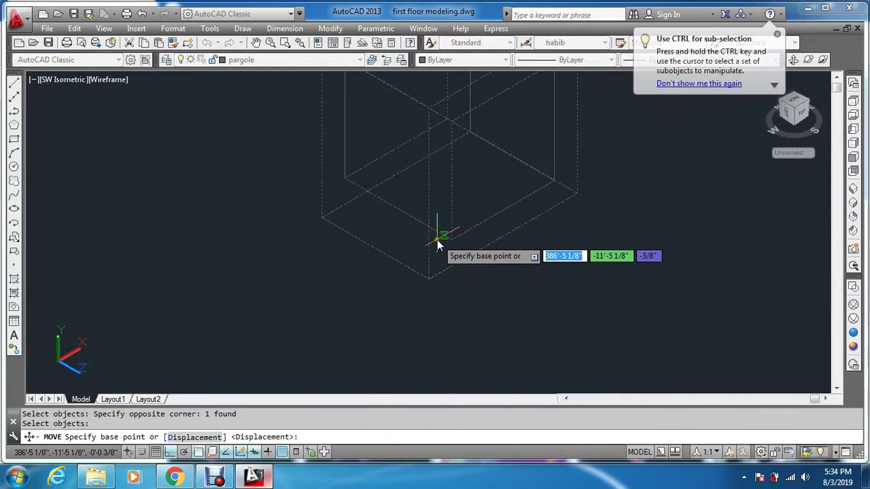
pyautogui.click(455, 243)
pyautogui.scroll(-3, 453, 272)
pyautogui.scroll(-3, 452, 299)
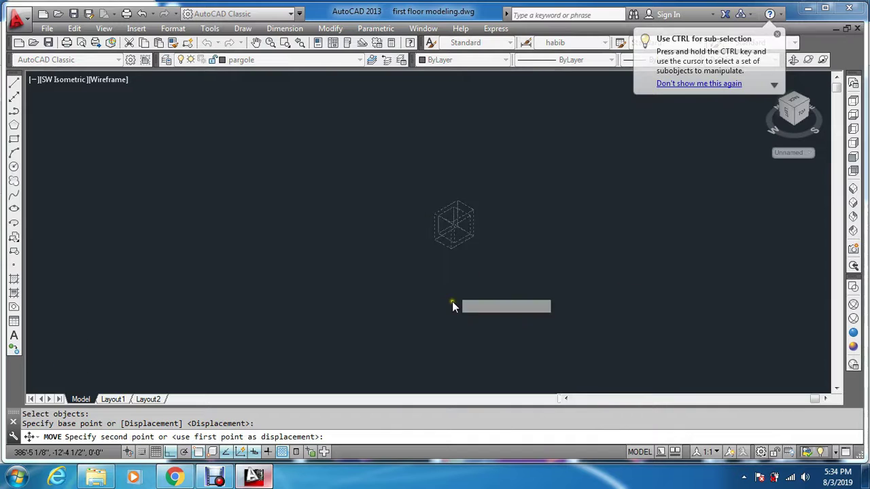
pyautogui.scroll(-2, 463, 217)
pyautogui.scroll(3, 472, 111)
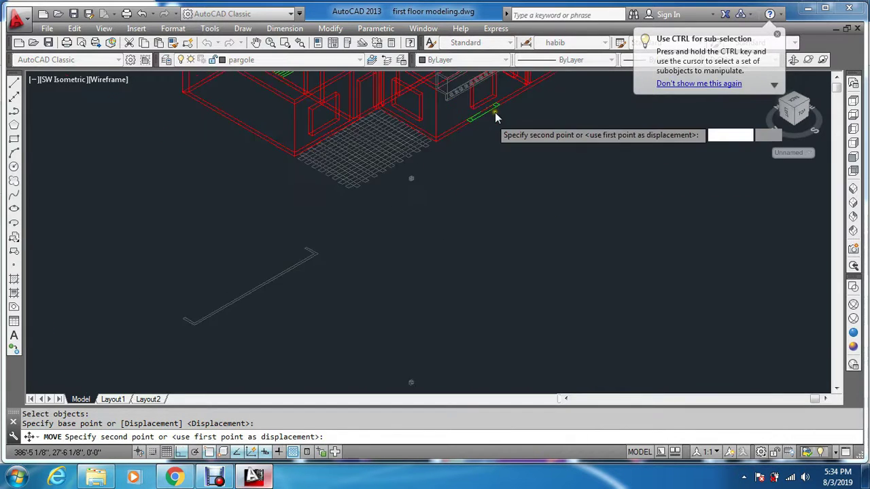
pyautogui.scroll(2, 471, 93)
pyautogui.moveTo(472, 93); pyautogui.dragTo(467, 266, button='middle')
pyautogui.scroll(1, 467, 267)
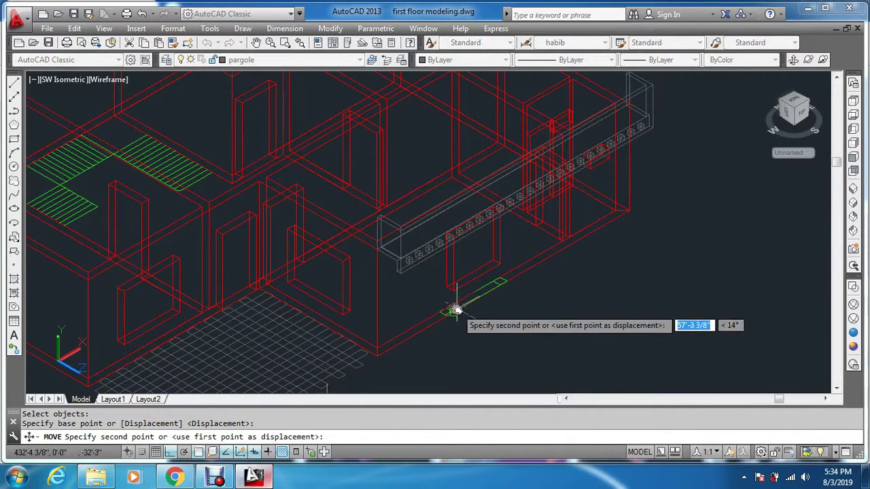
pyautogui.press('F8')
pyautogui.scroll(2, 417, 257)
pyautogui.scroll(2, 408, 255)
pyautogui.scroll(2, 396, 272)
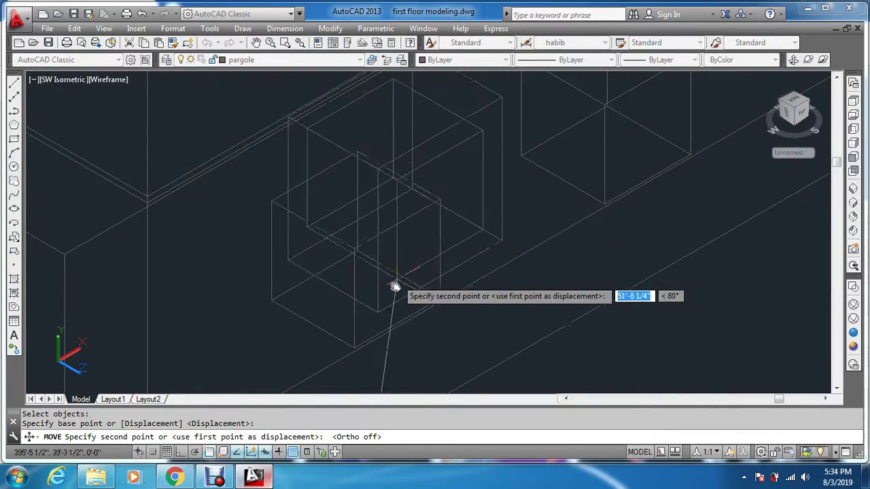
pyautogui.click(354, 349)
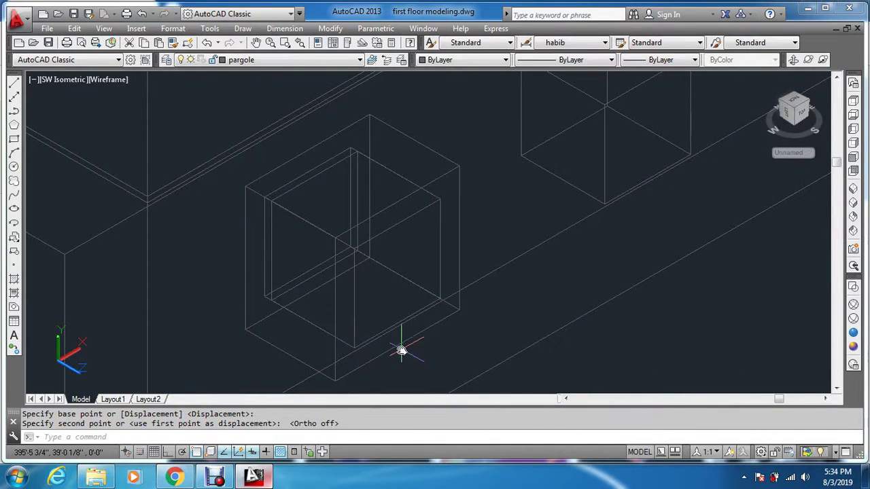
# - Shift the frame solid 1 unit along the beam
pyautogui.write('m')
pyautogui.press('Return')
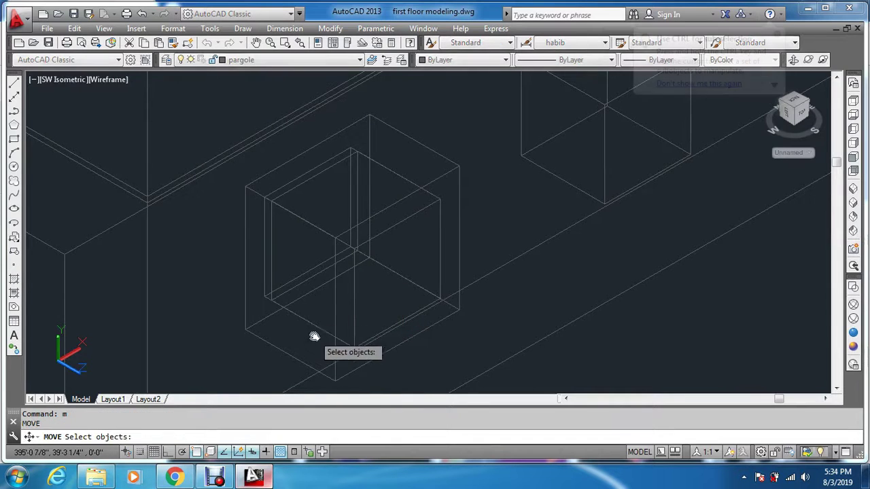
pyautogui.scroll(3, 285, 330)
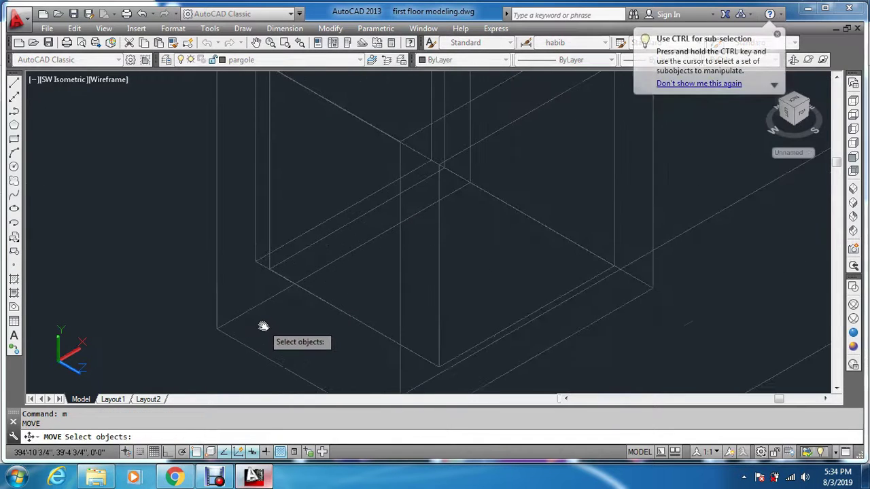
pyautogui.click(223, 332)
pyautogui.press('Return')
pyautogui.scroll(-2, 272, 266)
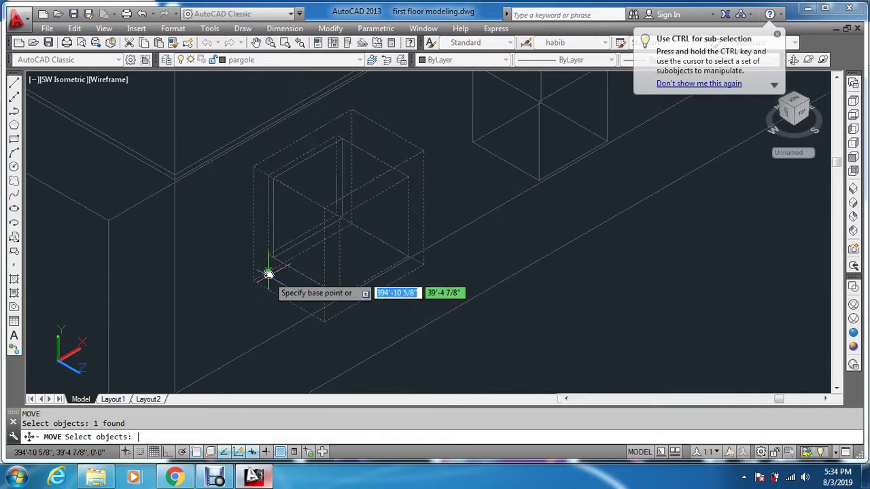
pyautogui.scroll(3, 268, 262)
pyautogui.click(199, 351)
pyautogui.scroll(-2, 218, 330)
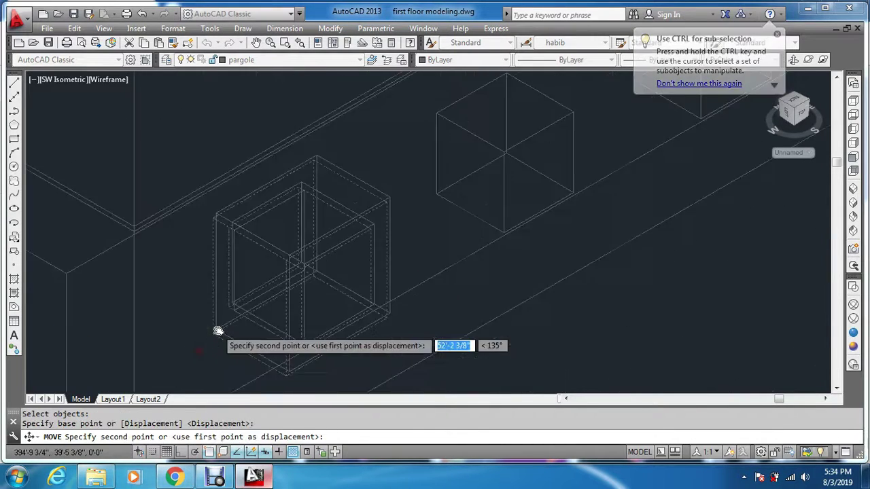
pyautogui.scroll(1, 256, 363)
pyautogui.scroll(1, 265, 356)
pyautogui.scroll(1, 266, 328)
pyautogui.write('1')
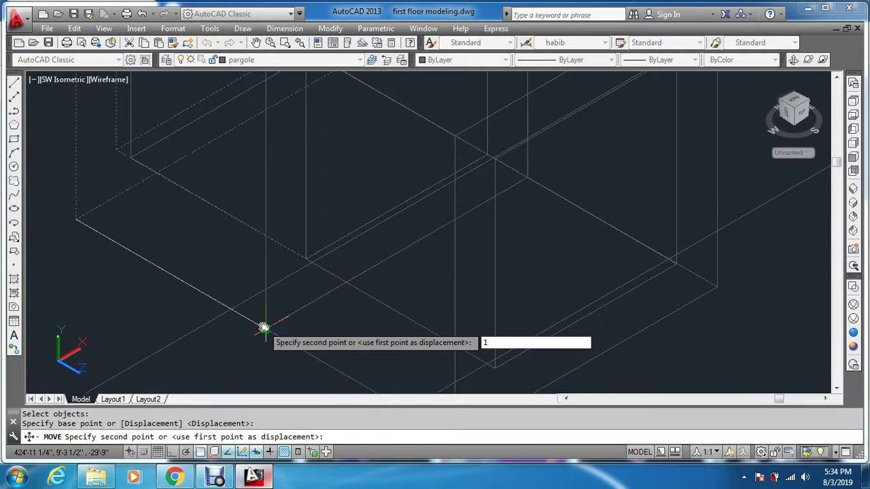
pyautogui.press('Return')
pyautogui.press('Escape')
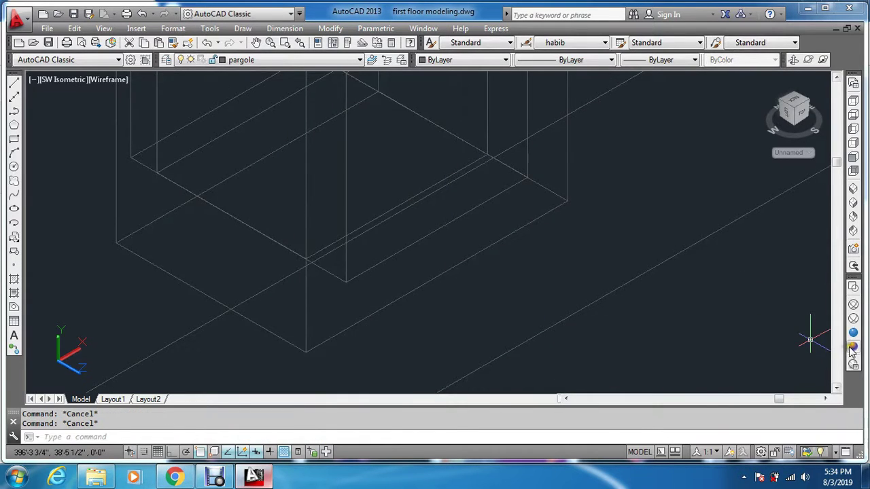
# - Show the model shaded and pan to see the frame on the wall
pyautogui.click(852, 350)
pyautogui.scroll(-2, 714, 357)
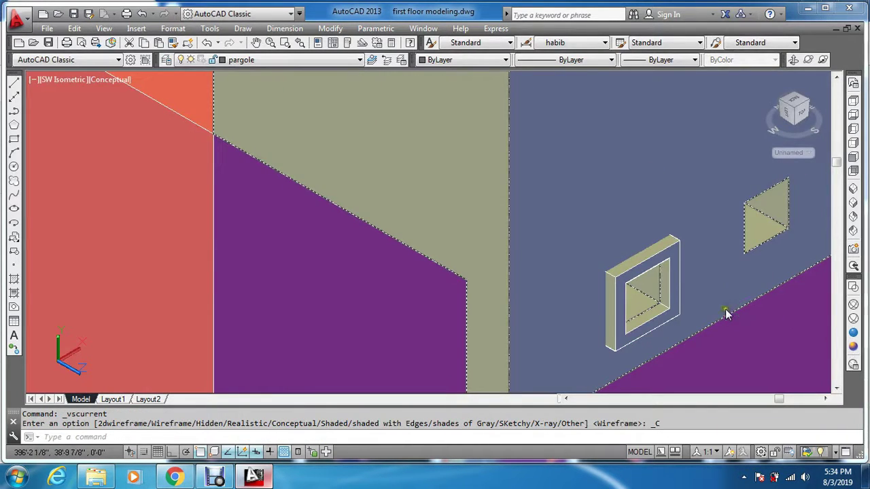
pyautogui.moveTo(726, 313); pyautogui.dragTo(440, 324, button='middle')
pyautogui.press('Escape')
pyautogui.press('Escape')
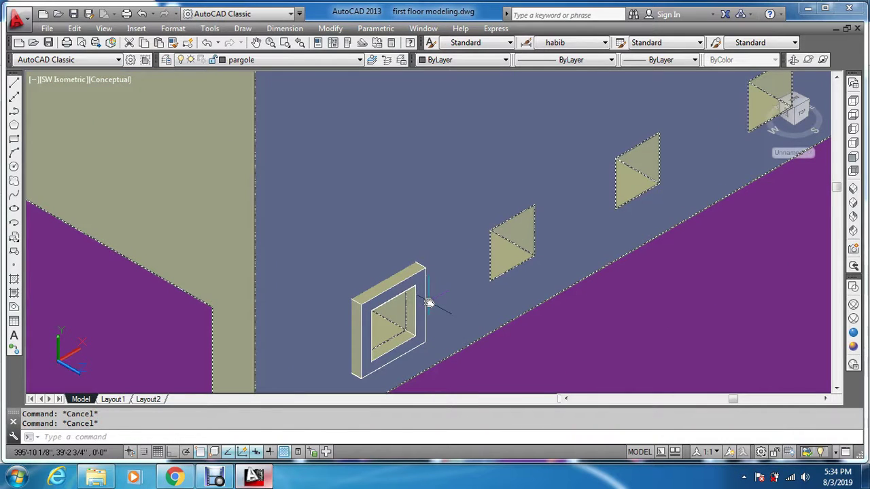
# - Switch to wireframe, then start COPY on the hollow square frame from its bottom corner
pyautogui.click(855, 289)
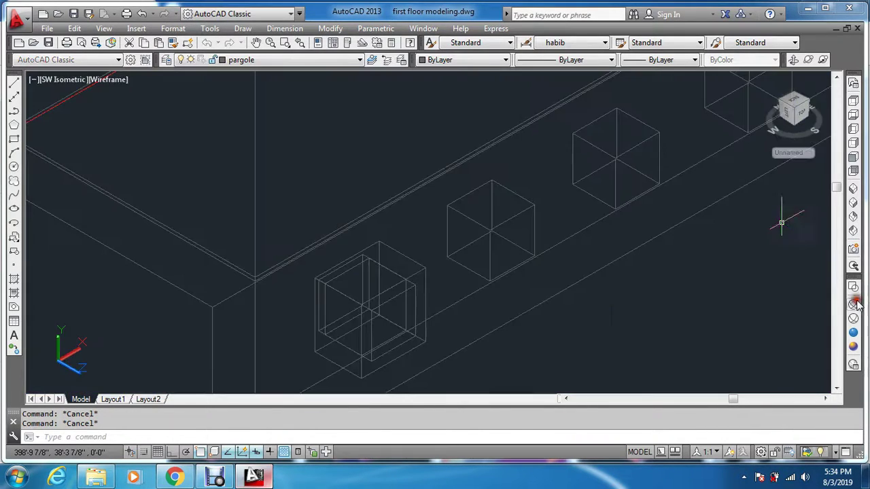
pyautogui.write('co')
pyautogui.press('Return')
pyautogui.click(422, 267)
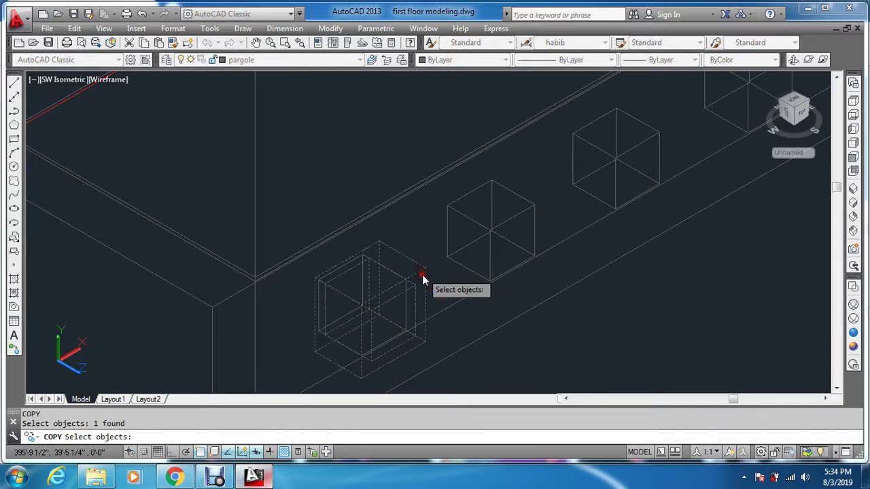
pyautogui.press('Return')
pyautogui.scroll(2, 407, 342)
pyautogui.scroll(2, 401, 340)
pyautogui.scroll(-2, 401, 337)
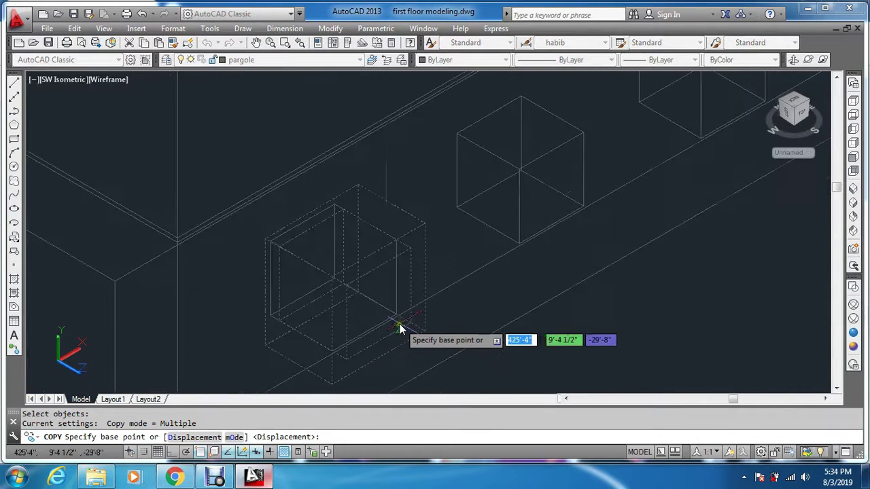
pyautogui.scroll(1, 399, 323)
pyautogui.scroll(2, 398, 309)
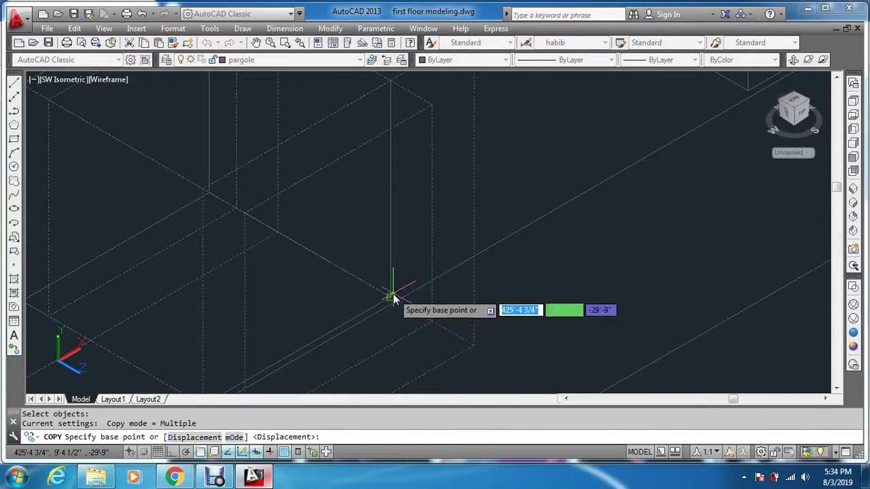
pyautogui.click(390, 299)
pyautogui.scroll(-3, 391, 302)
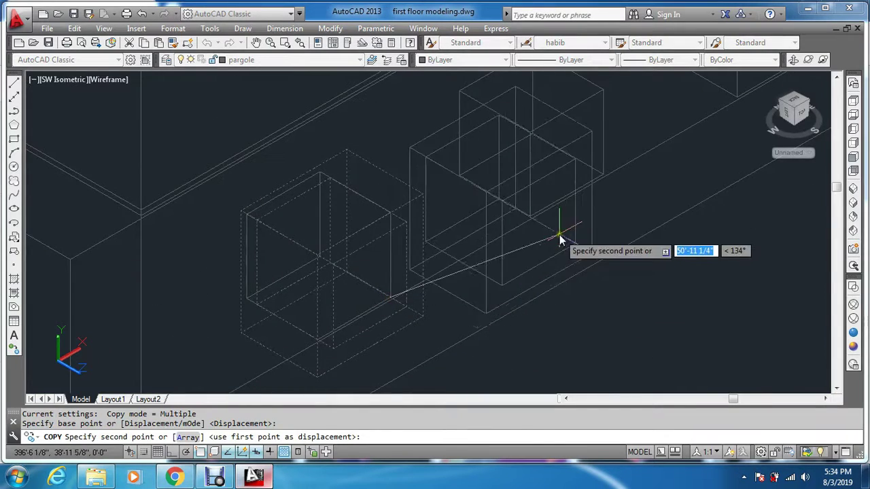
pyautogui.scroll(3, 592, 182)
pyautogui.scroll(-1, 612, 175)
pyautogui.scroll(-1, 639, 179)
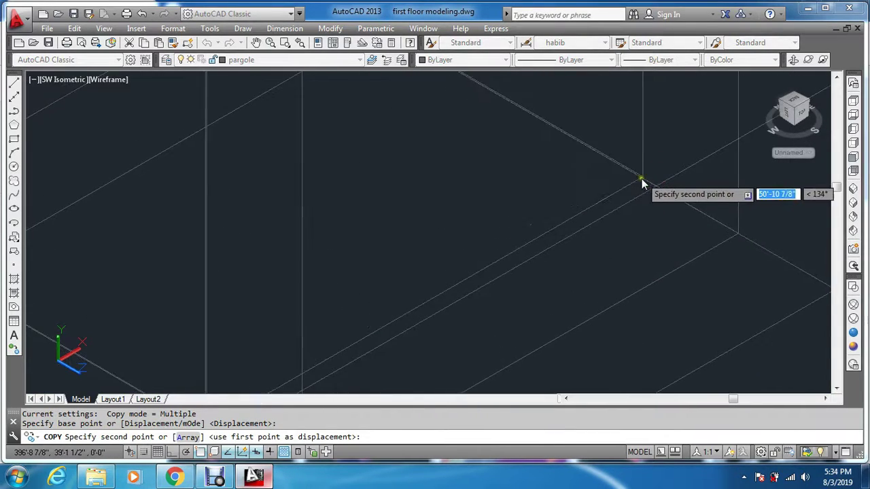
# - Place the first three frame copies at successive points along the beam
pyautogui.click(644, 184)
pyautogui.scroll(-2, 632, 204)
pyautogui.scroll(3, 336, 320)
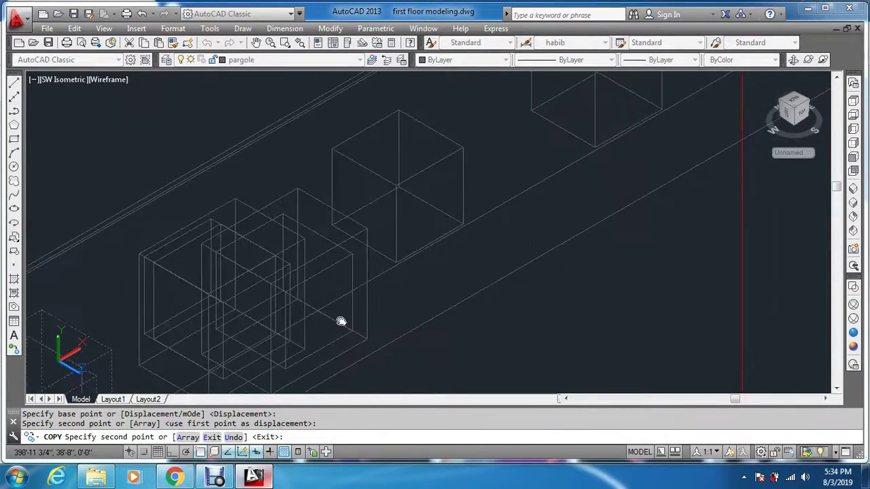
pyautogui.scroll(3, 469, 234)
pyautogui.scroll(-2, 458, 230)
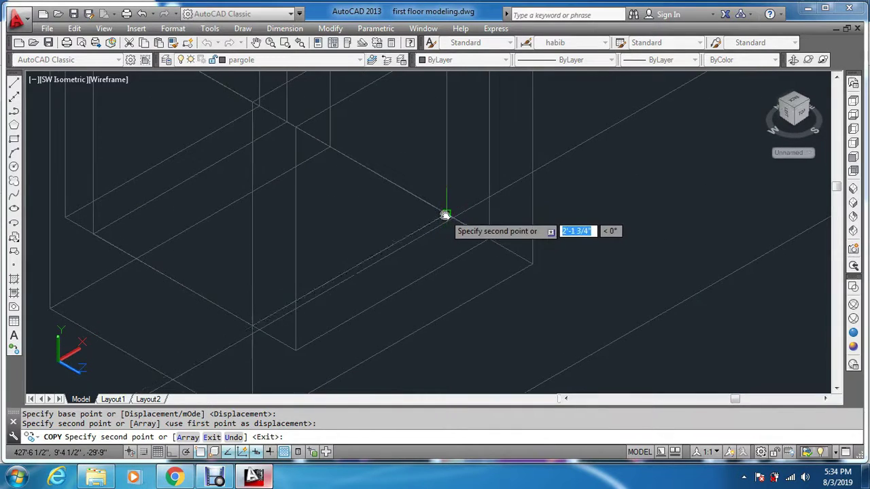
pyautogui.click(443, 229)
pyautogui.scroll(-2, 568, 204)
pyautogui.scroll(2, 334, 358)
pyautogui.scroll(2, 353, 359)
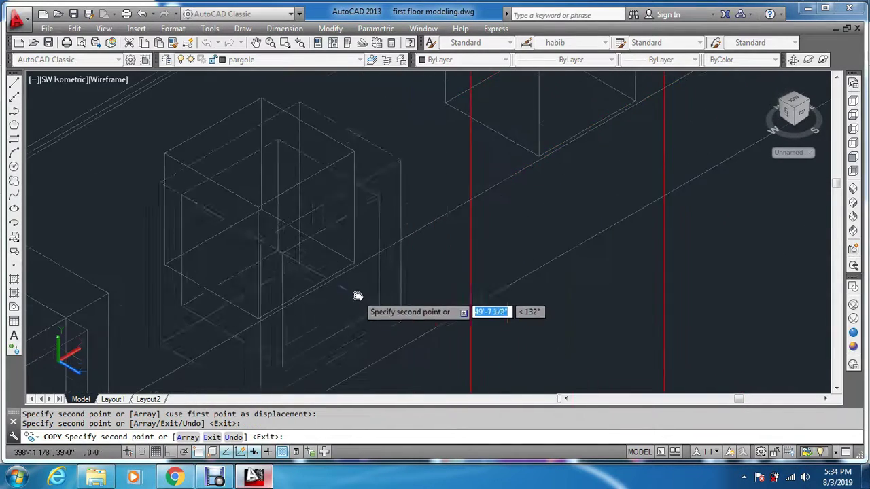
pyautogui.scroll(2, 356, 274)
pyautogui.scroll(2, 358, 228)
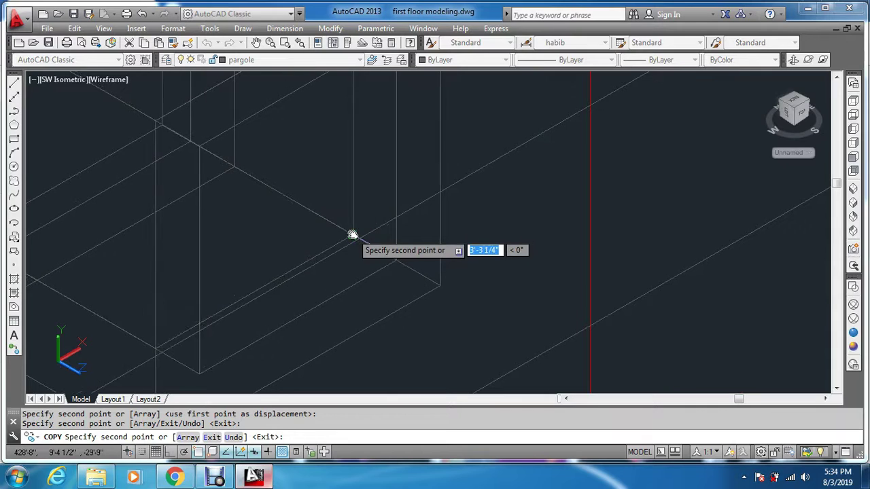
pyautogui.scroll(-3, 353, 235)
pyautogui.click(569, 136)
pyautogui.scroll(2, 412, 351)
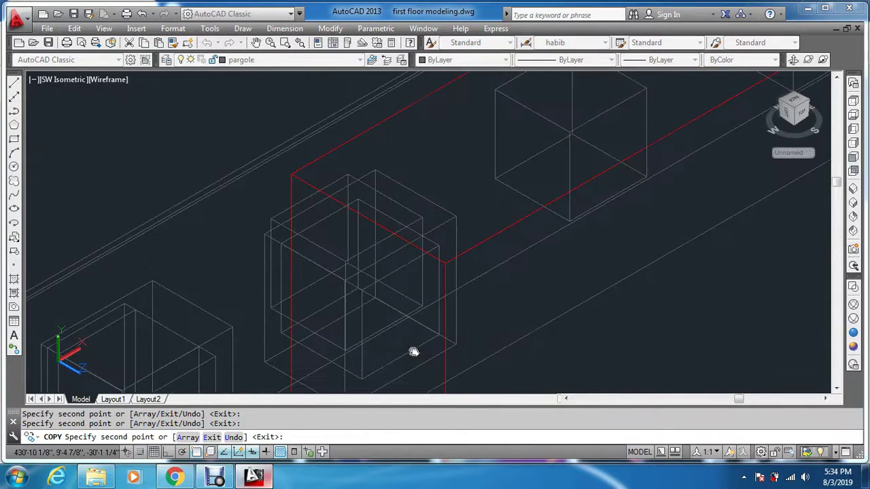
pyautogui.scroll(1, 408, 319)
# - Pan and zoom along the beam to reach the next frame positions
pyautogui.moveTo(408, 320)
pyautogui.mouseDown(button='middle')
pyautogui.moveTo(489, 179)
pyautogui.moveTo(486, 140)
pyautogui.moveTo(484, 186)
pyautogui.moveTo(546, 173)
pyautogui.mouseUp(button='middle')
pyautogui.scroll(-3, 484, 186)
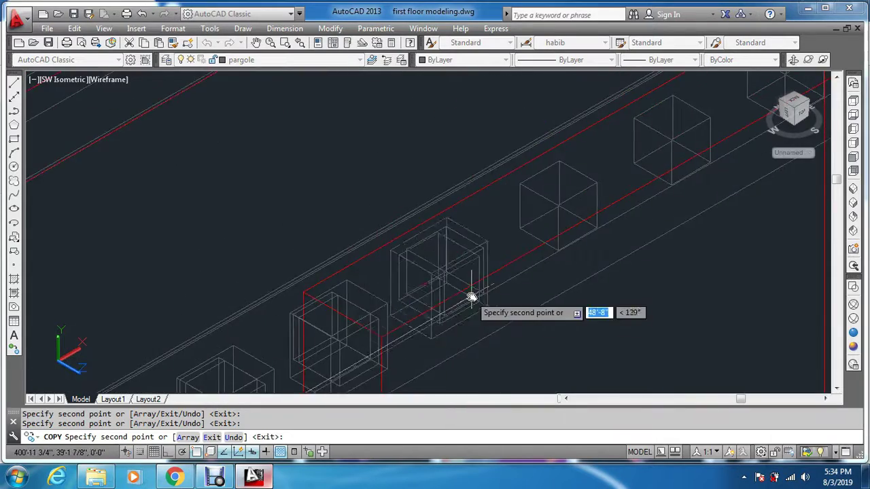
pyautogui.scroll(3, 482, 301)
pyautogui.scroll(1, 482, 302)
pyautogui.scroll(1, 554, 284)
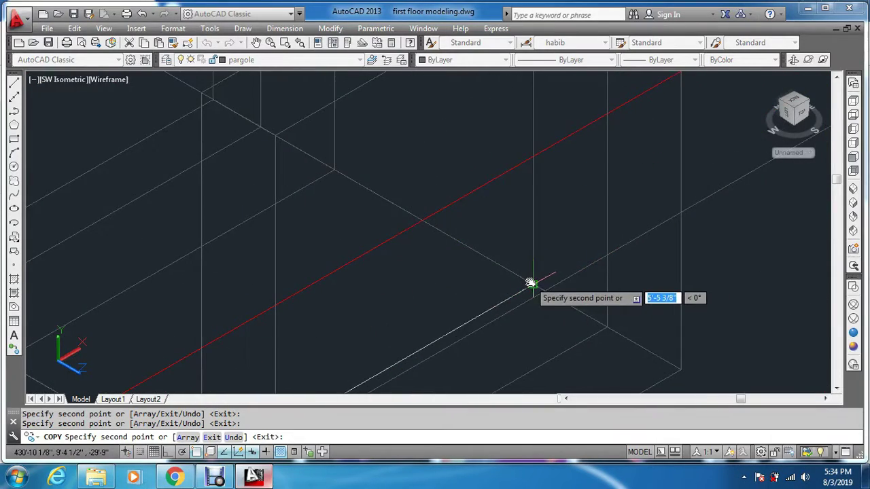
pyautogui.scroll(-2, 531, 284)
pyautogui.moveTo(528, 288); pyautogui.dragTo(635, 225, button='middle')
pyautogui.scroll(-1, 635, 225)
pyautogui.scroll(2, 509, 311)
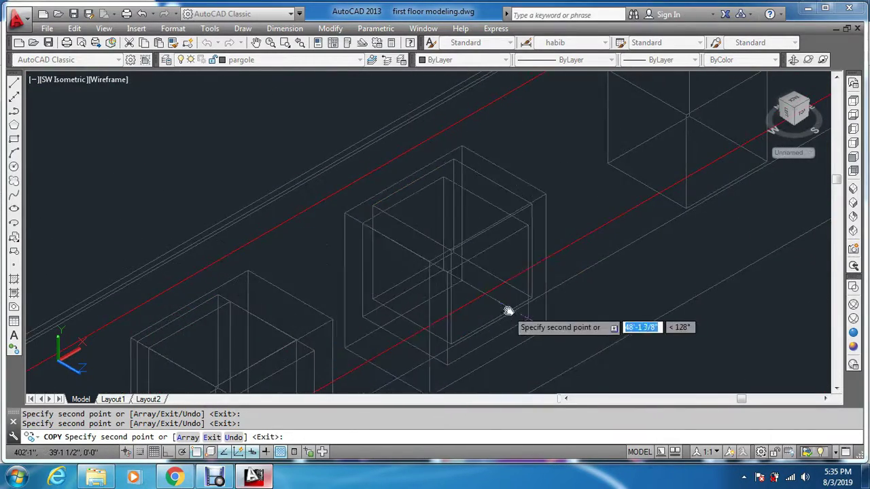
pyautogui.scroll(2, 544, 297)
pyautogui.scroll(1, 560, 278)
pyautogui.scroll(1, 567, 278)
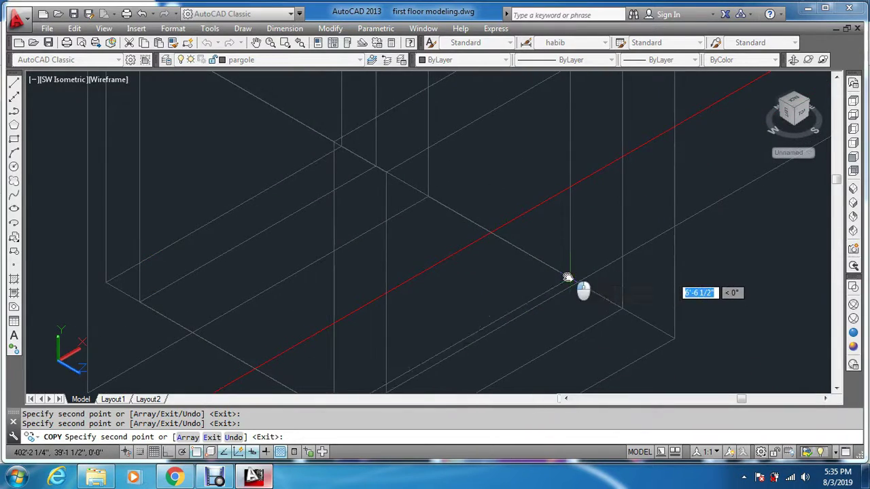
pyautogui.scroll(-2, 567, 278)
pyautogui.scroll(-1, 651, 233)
pyautogui.moveTo(651, 233); pyautogui.dragTo(447, 346, button='middle')
pyautogui.scroll(2, 544, 282)
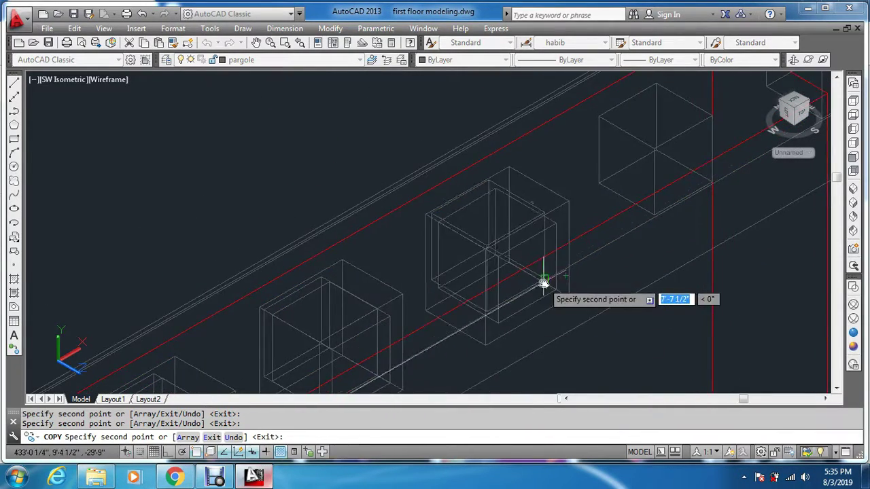
pyautogui.scroll(2, 543, 283)
pyautogui.scroll(1, 583, 276)
pyautogui.scroll(-1, 608, 278)
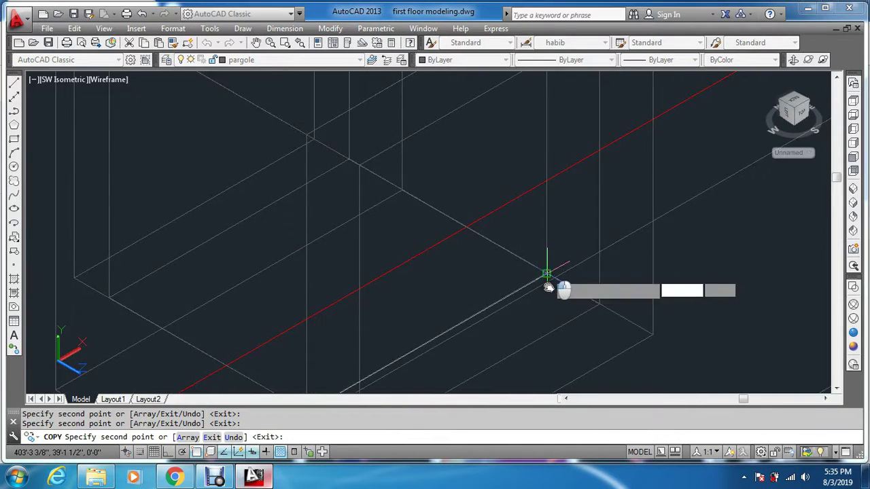
pyautogui.scroll(-3, 548, 287)
pyautogui.scroll(2, 635, 258)
pyautogui.scroll(2, 585, 204)
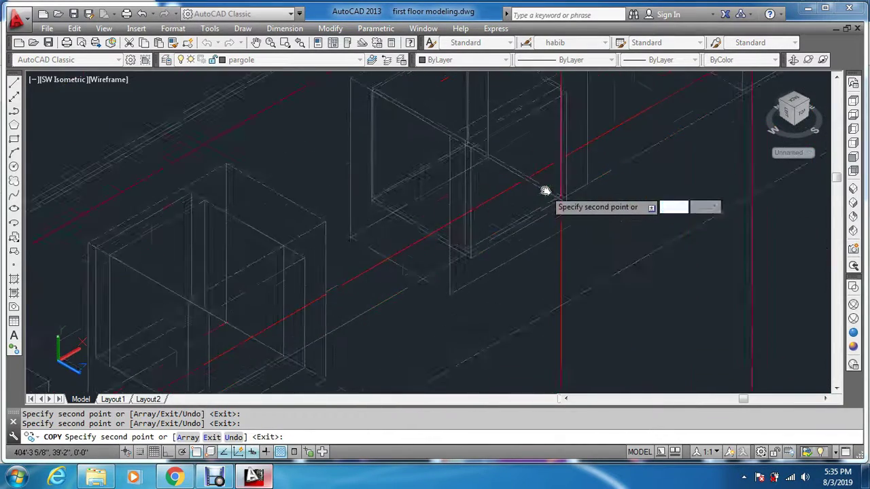
pyautogui.scroll(2, 564, 194)
pyautogui.scroll(1, 578, 207)
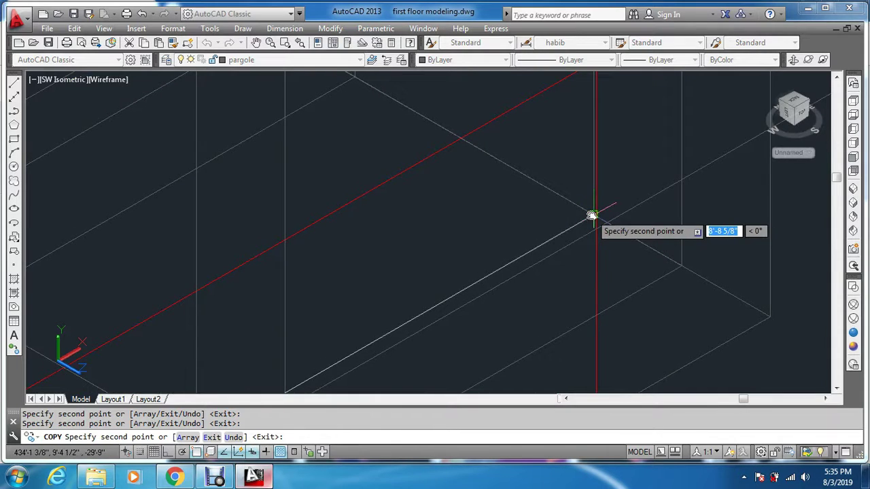
pyautogui.scroll(-3, 540, 333)
pyautogui.scroll(-2, 602, 349)
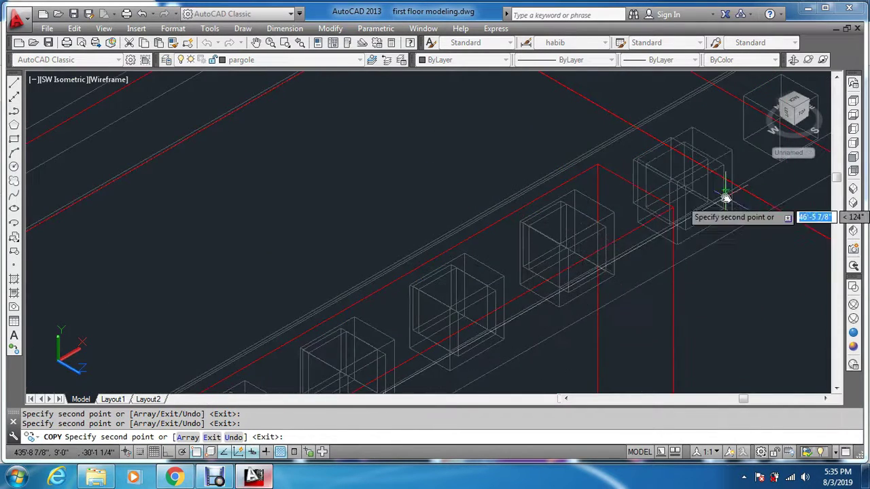
pyautogui.scroll(3, 723, 194)
pyautogui.scroll(1, 728, 205)
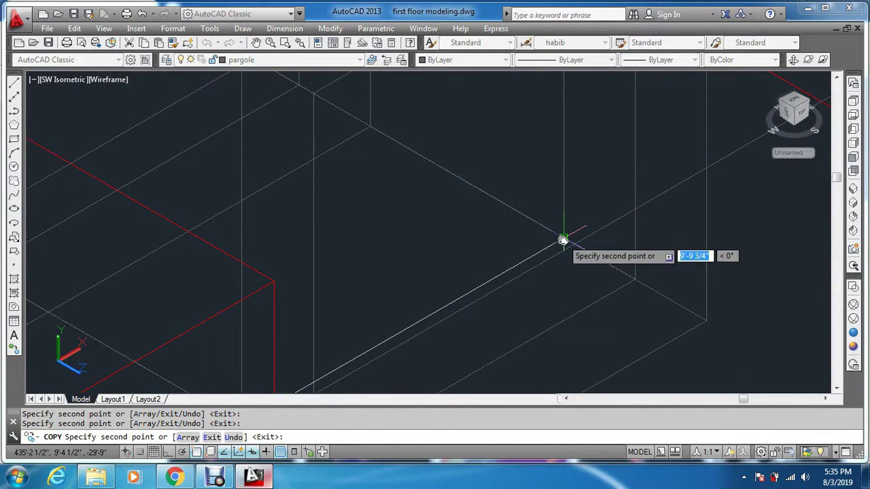
pyautogui.scroll(-3, 563, 253)
pyautogui.scroll(2, 633, 249)
pyautogui.scroll(2, 641, 237)
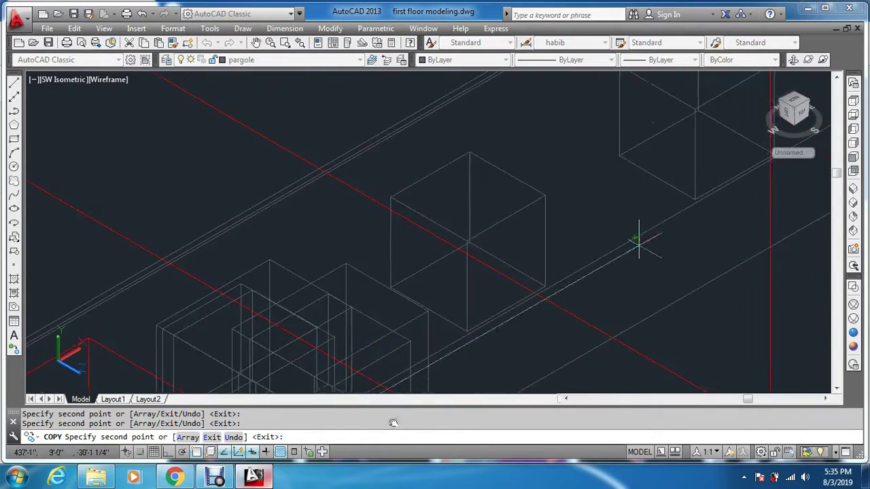
pyautogui.scroll(3, 607, 272)
pyautogui.scroll(1, 582, 242)
pyautogui.scroll(1, 608, 249)
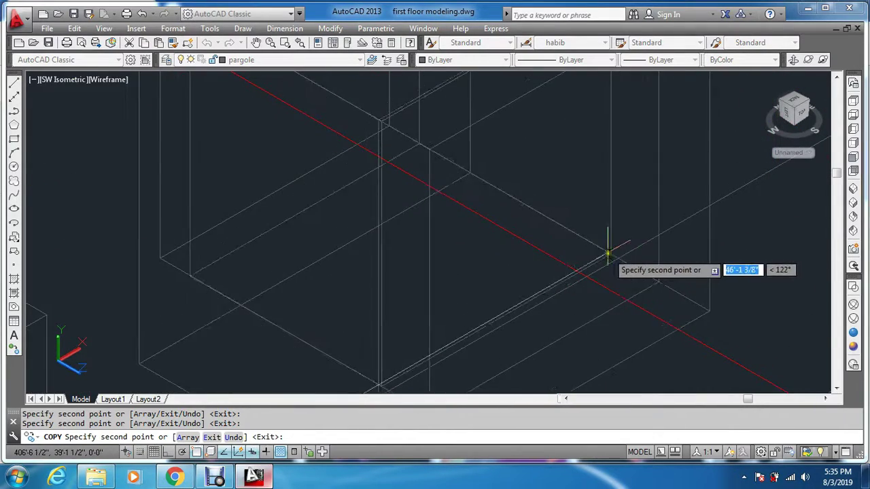
pyautogui.scroll(-3, 611, 255)
pyautogui.scroll(2, 680, 197)
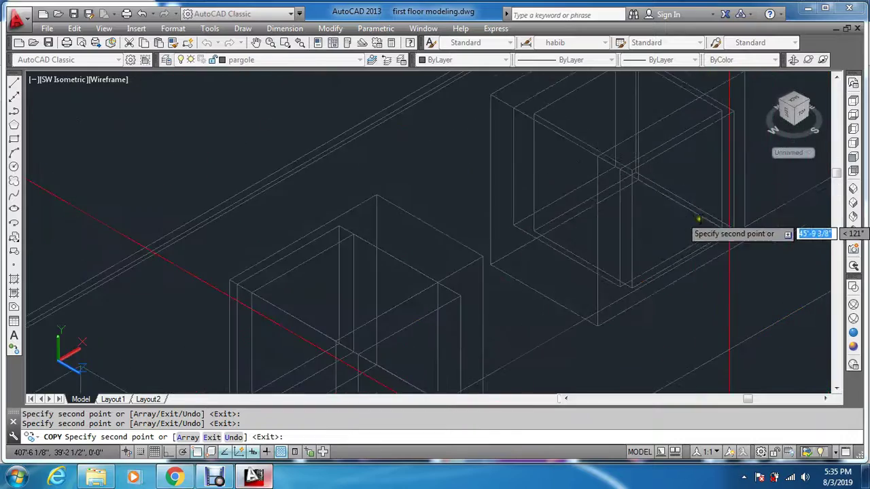
pyautogui.scroll(2, 695, 219)
pyautogui.scroll(2, 748, 230)
pyautogui.scroll(1, 730, 217)
pyautogui.scroll(1, 711, 222)
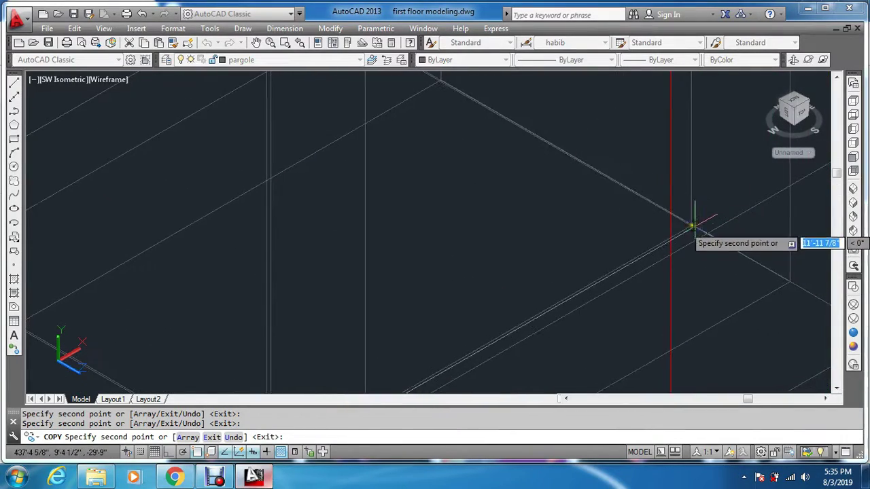
pyautogui.scroll(1, 700, 222)
pyautogui.scroll(-1, 680, 214)
pyautogui.scroll(-2, 694, 210)
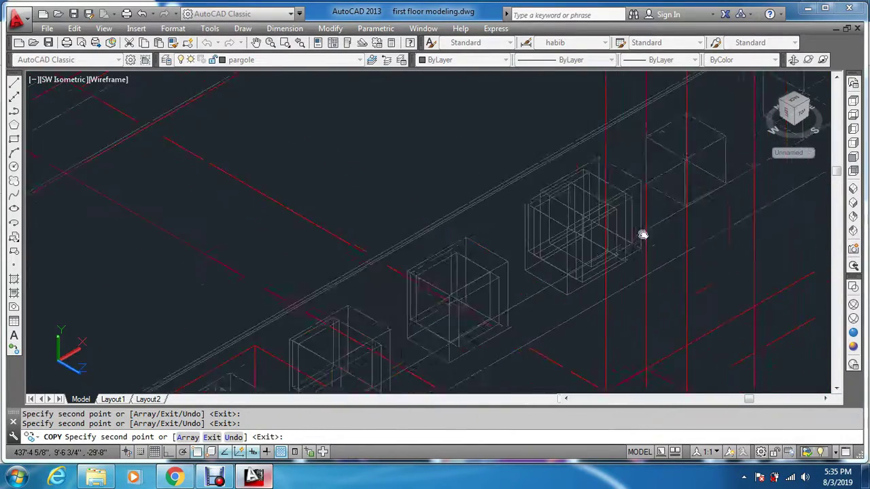
pyautogui.scroll(1, 476, 238)
pyautogui.scroll(1, 428, 190)
pyautogui.scroll(1, 394, 170)
pyautogui.scroll(1, 412, 197)
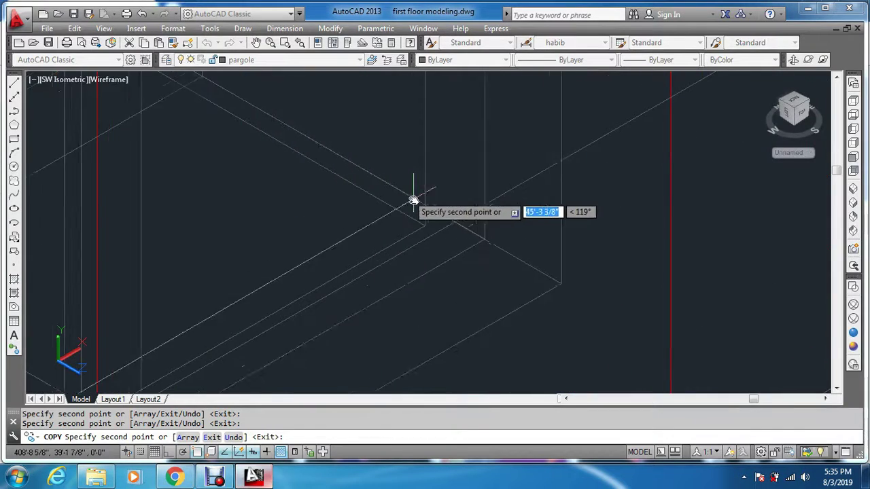
pyautogui.scroll(1, 422, 232)
pyautogui.scroll(-2, 425, 234)
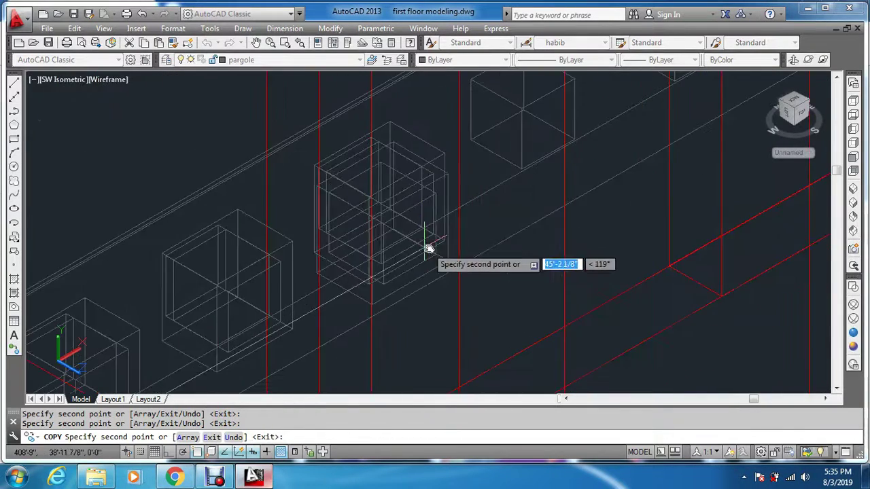
pyautogui.scroll(1, 569, 132)
pyautogui.scroll(1, 573, 145)
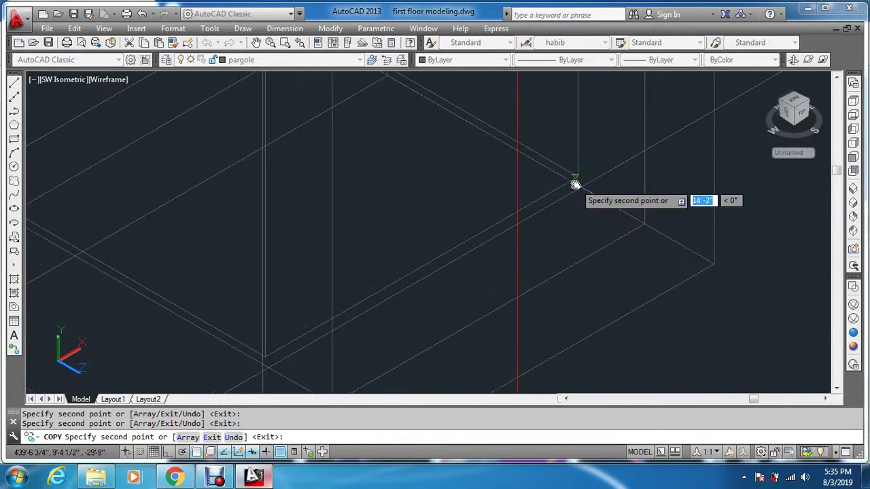
pyautogui.scroll(-2, 535, 212)
# - Continue panning toward the far end of the beam for the remaining copies
pyautogui.moveTo(535, 212)
pyautogui.mouseDown(button='middle')
pyautogui.moveTo(635, 167)
pyautogui.moveTo(326, 356)
pyautogui.mouseUp(button='middle')
pyautogui.scroll(2, 389, 295)
pyautogui.scroll(1, 415, 282)
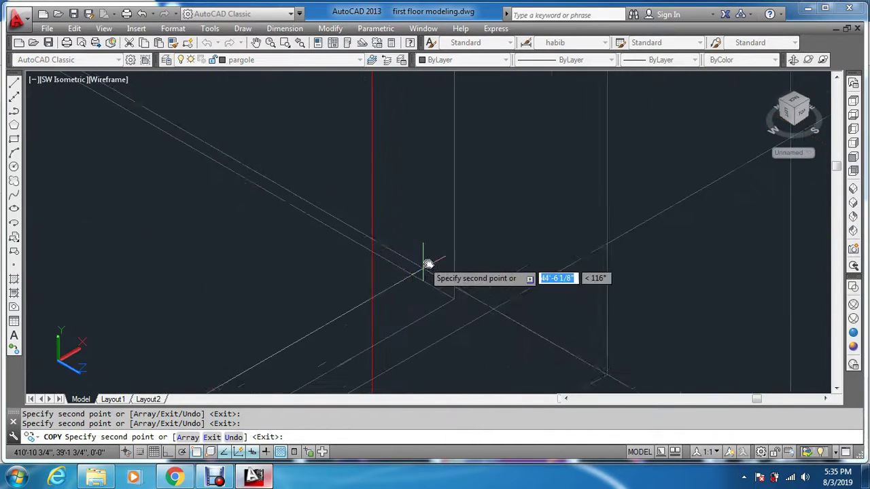
pyautogui.scroll(1, 427, 260)
pyautogui.scroll(-2, 452, 301)
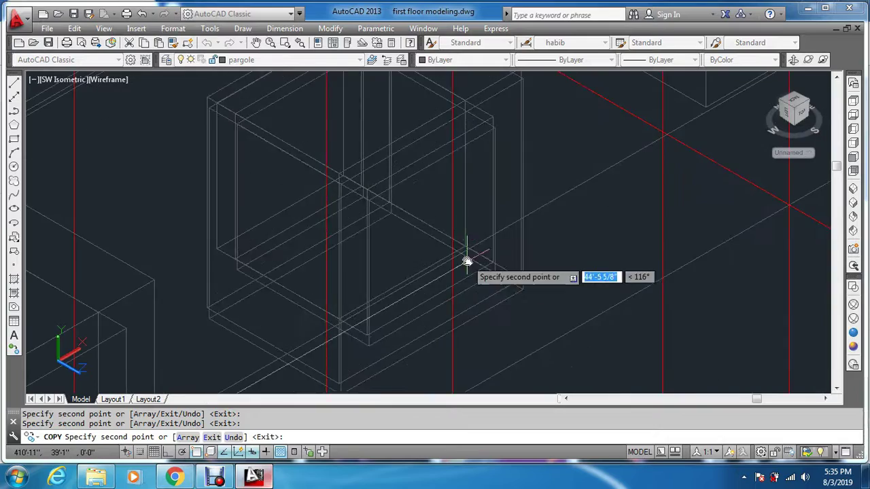
pyautogui.moveTo(598, 181)
pyautogui.mouseDown(button='middle')
pyautogui.moveTo(301, 373)
pyautogui.moveTo(309, 365)
pyautogui.mouseUp(button='middle')
pyautogui.scroll(3, 482, 249)
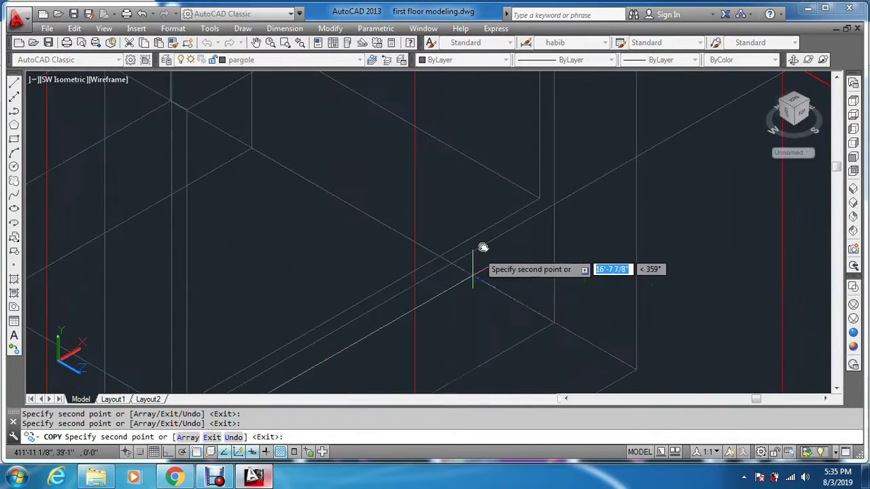
pyautogui.moveTo(481, 248); pyautogui.dragTo(537, 199, button='middle')
pyautogui.scroll(-3, 440, 276)
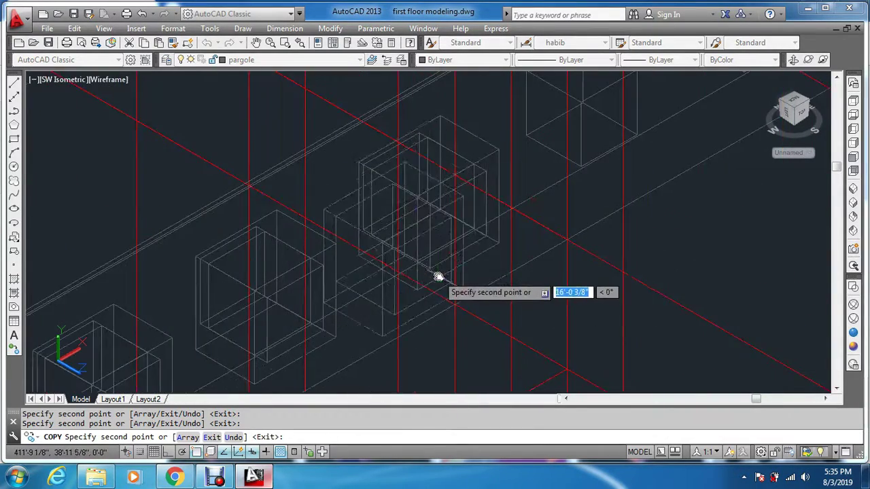
pyautogui.scroll(-2, 528, 225)
pyautogui.scroll(2, 450, 278)
pyautogui.scroll(2, 360, 301)
pyautogui.scroll(2, 381, 258)
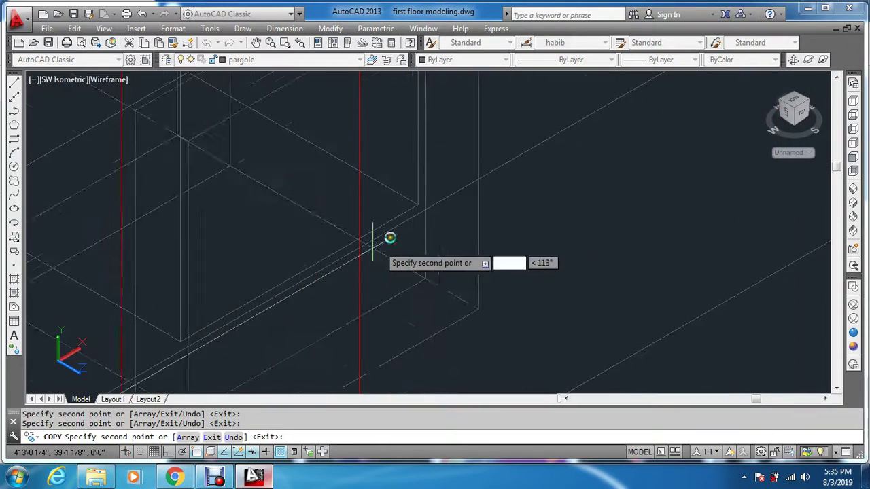
pyautogui.scroll(2, 393, 228)
pyautogui.scroll(-3, 409, 219)
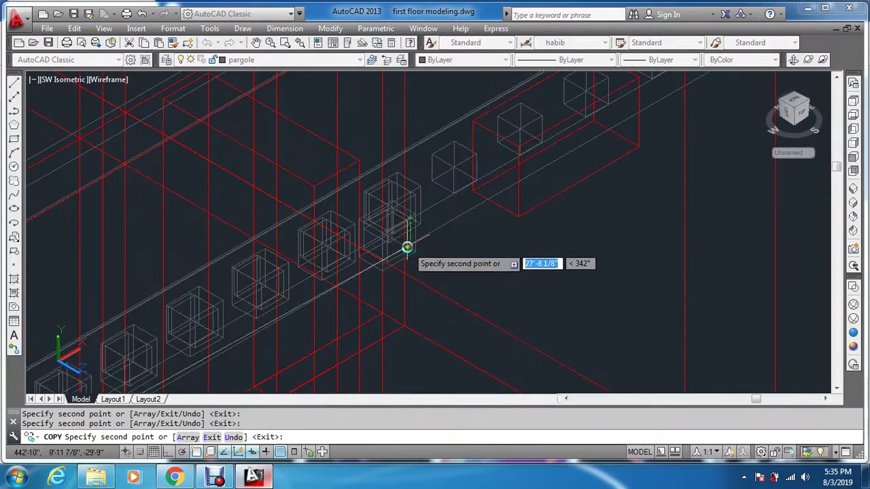
pyautogui.scroll(2, 405, 247)
pyautogui.scroll(2, 501, 171)
pyautogui.scroll(1, 416, 225)
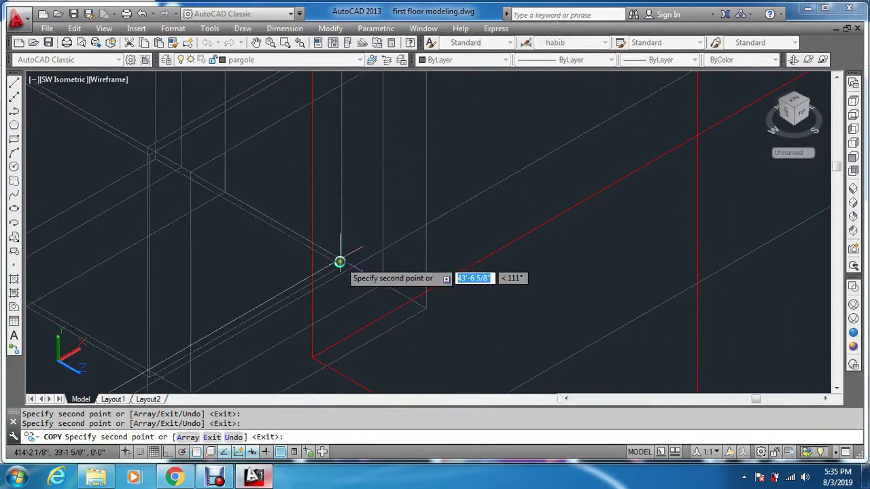
pyautogui.scroll(-2, 361, 253)
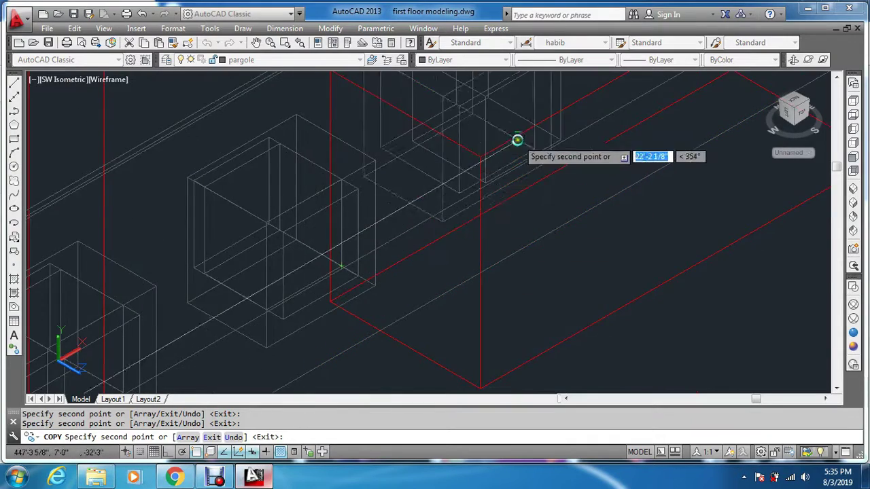
pyautogui.scroll(2, 517, 140)
pyautogui.scroll(2, 583, 136)
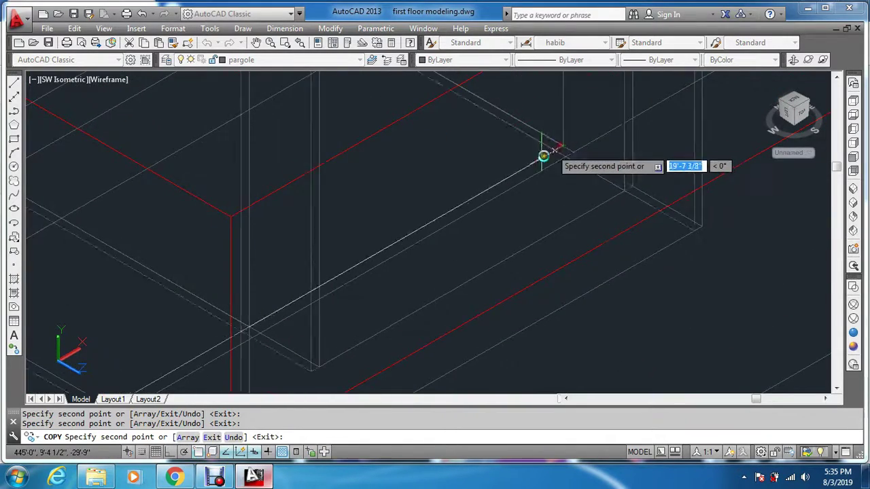
pyautogui.scroll(-2, 534, 191)
pyautogui.scroll(1, 631, 107)
pyautogui.scroll(2, 594, 150)
pyautogui.scroll(1, 569, 183)
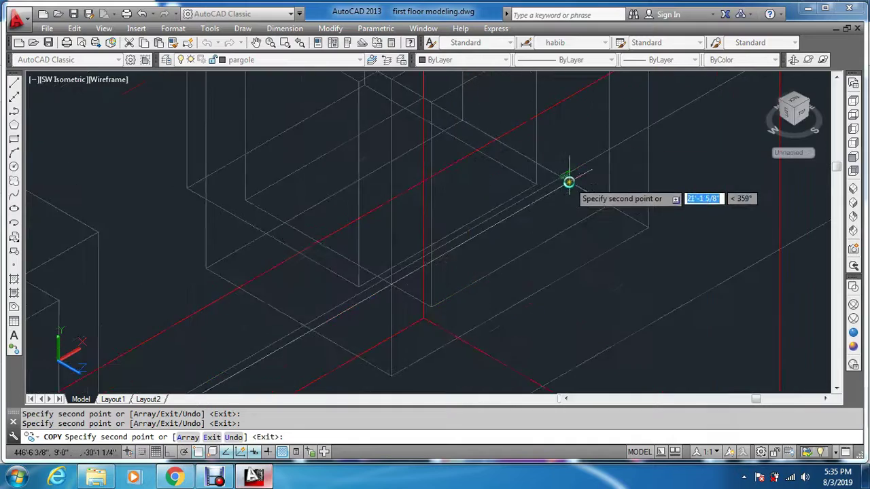
pyautogui.scroll(2, 569, 182)
pyautogui.scroll(-3, 517, 217)
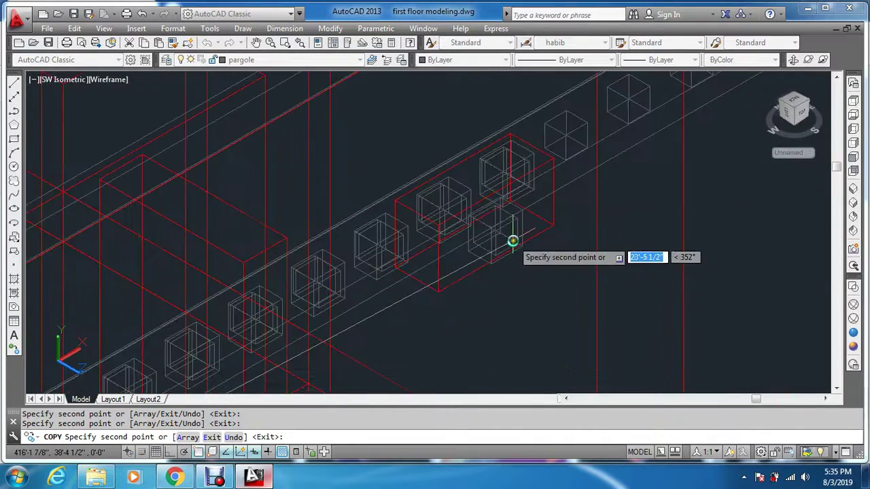
pyautogui.scroll(2, 573, 170)
pyautogui.scroll(2, 556, 172)
pyautogui.scroll(-2, 556, 171)
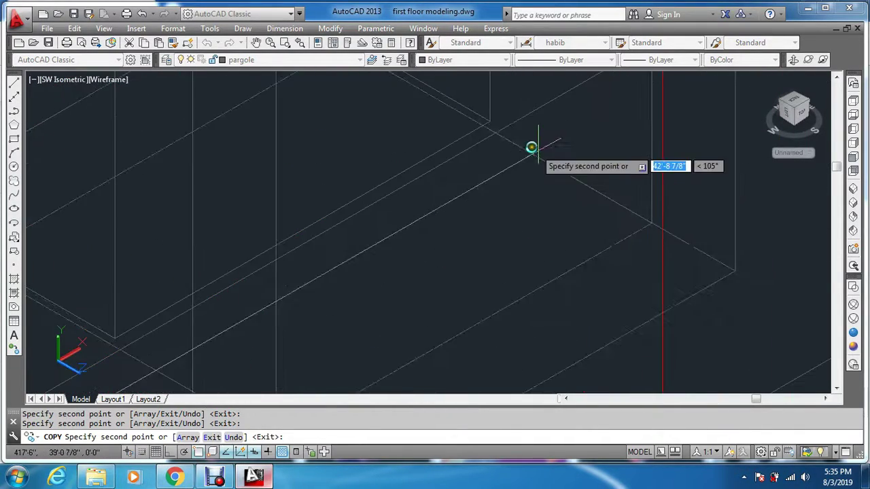
pyautogui.scroll(2, 532, 145)
pyautogui.scroll(-2, 492, 132)
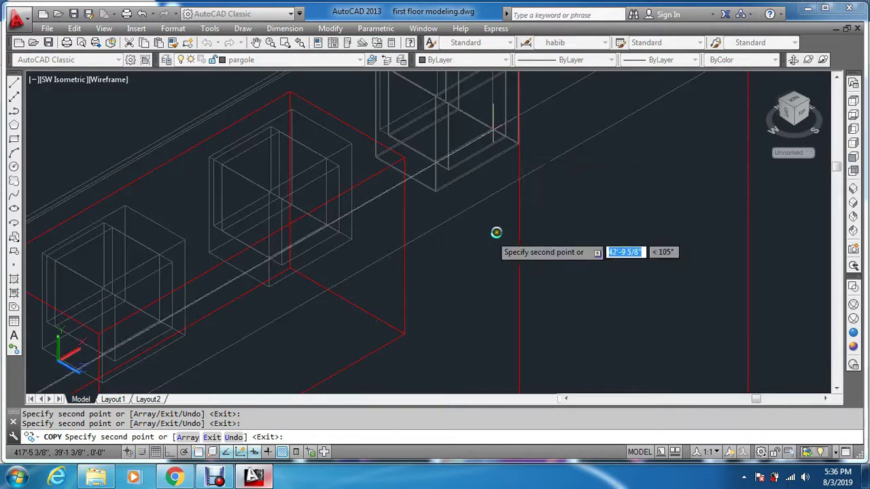
pyautogui.moveTo(578, 169); pyautogui.dragTo(410, 414, button='middle')
pyautogui.scroll(2, 486, 281)
pyautogui.scroll(3, 486, 281)
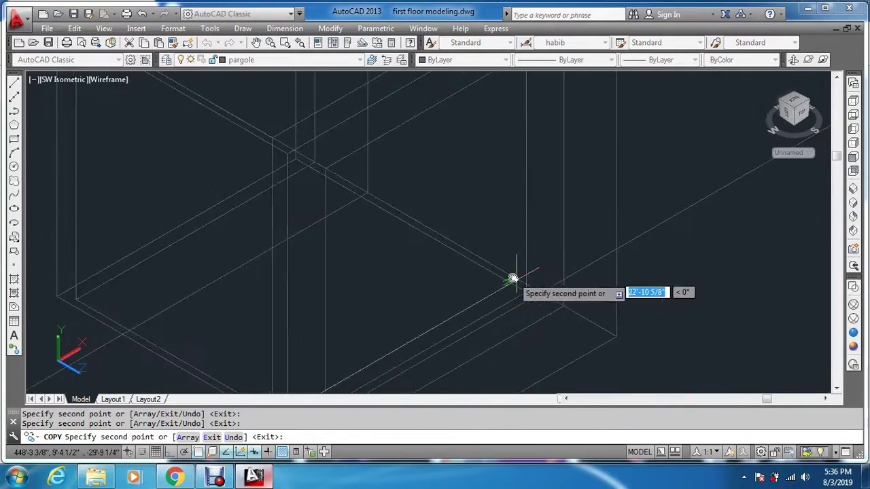
pyautogui.scroll(-3, 524, 292)
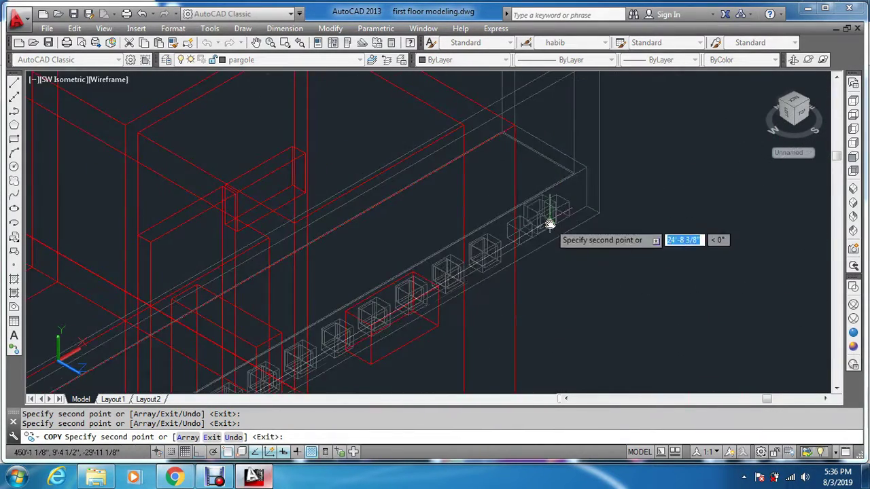
pyautogui.scroll(3, 466, 295)
pyautogui.scroll(2, 380, 380)
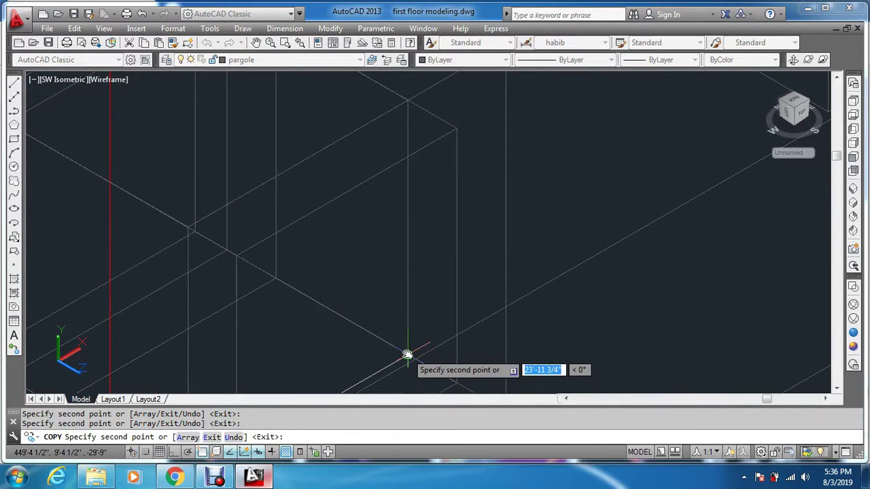
pyautogui.scroll(-3, 408, 277)
pyautogui.scroll(2, 407, 292)
pyautogui.scroll(2, 447, 243)
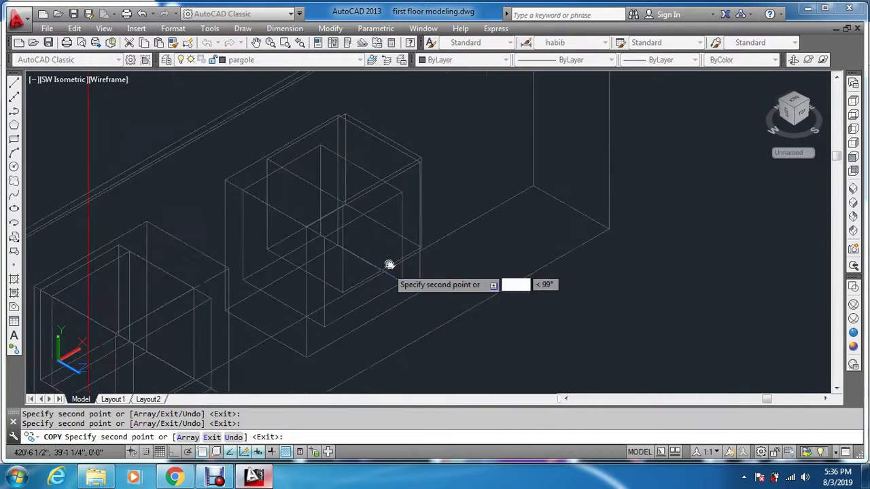
pyautogui.scroll(1, 388, 262)
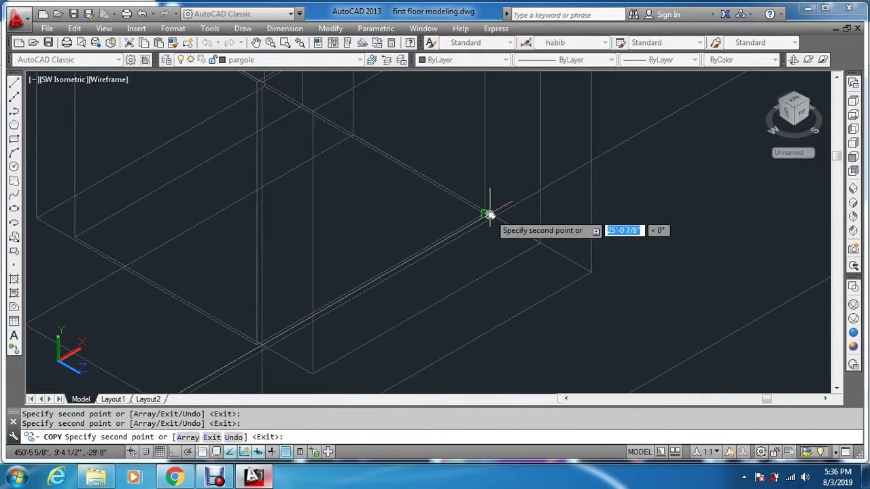
# - End the COPY command and bring the whole pergola into view
pyautogui.press('Escape')
pyautogui.scroll(-5, 482, 271)
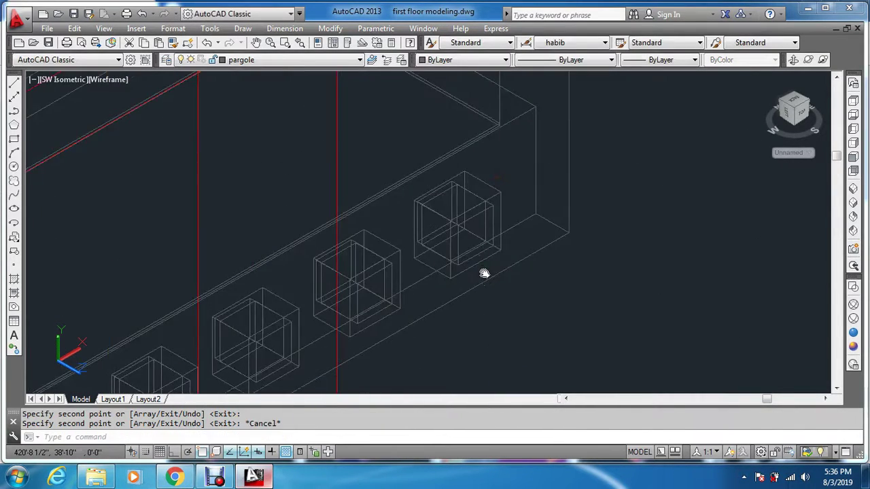
pyautogui.scroll(-3, 481, 267)
pyautogui.moveTo(414, 343); pyautogui.dragTo(453, 215, button='middle')
pyautogui.scroll(1, 453, 215)
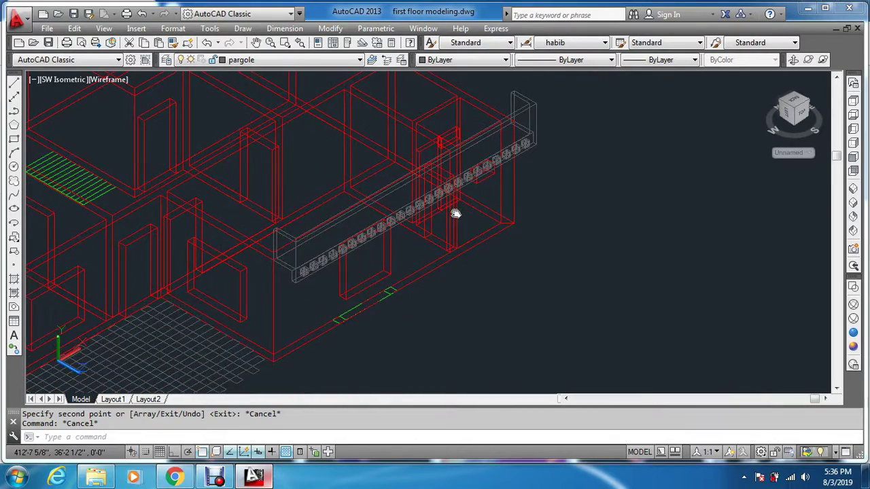
pyautogui.scroll(1, 453, 213)
pyautogui.scroll(1, 414, 222)
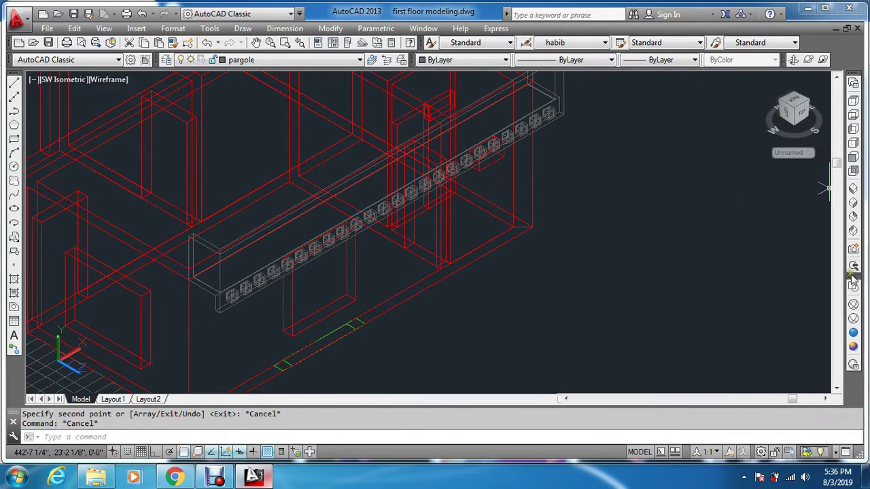
# - Apply the Conceptual visual style and orbit to a frontal view of the beam's frames
pyautogui.click(855, 349)
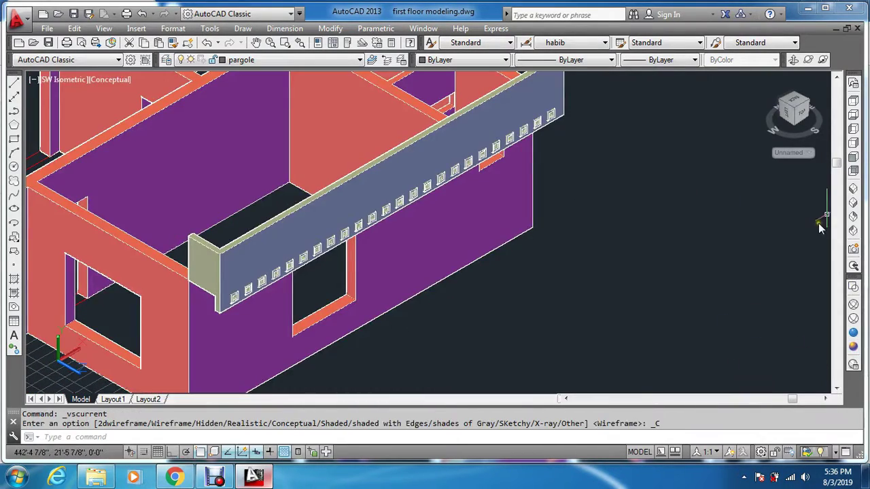
pyautogui.moveTo(630, 238)
pyautogui.keyDown('shift'); pyautogui.mouseDown(button='middle')
pyautogui.moveTo(607, 194)
pyautogui.moveTo(611, 181)
pyautogui.mouseUp(button='middle'); pyautogui.keyUp('shift')
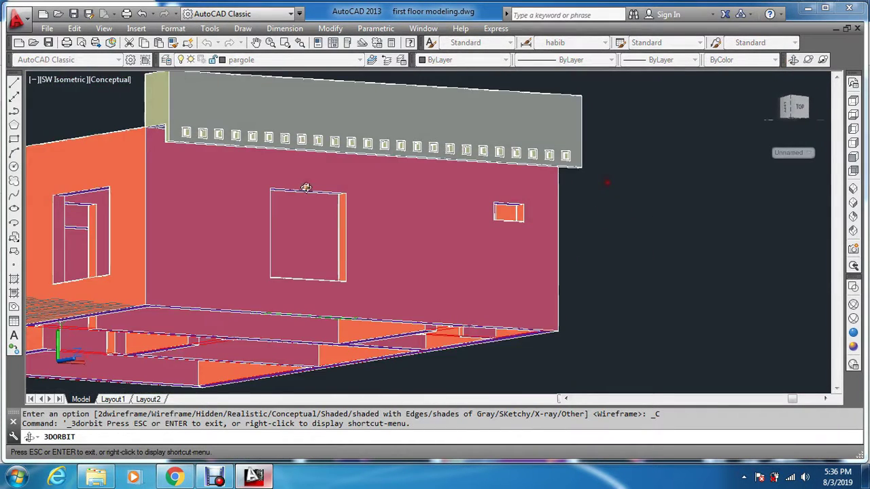
pyautogui.keyDown('shift'); pyautogui.moveTo(306, 188); pyautogui.dragTo(277, 229, button='middle'); pyautogui.keyUp('shift')
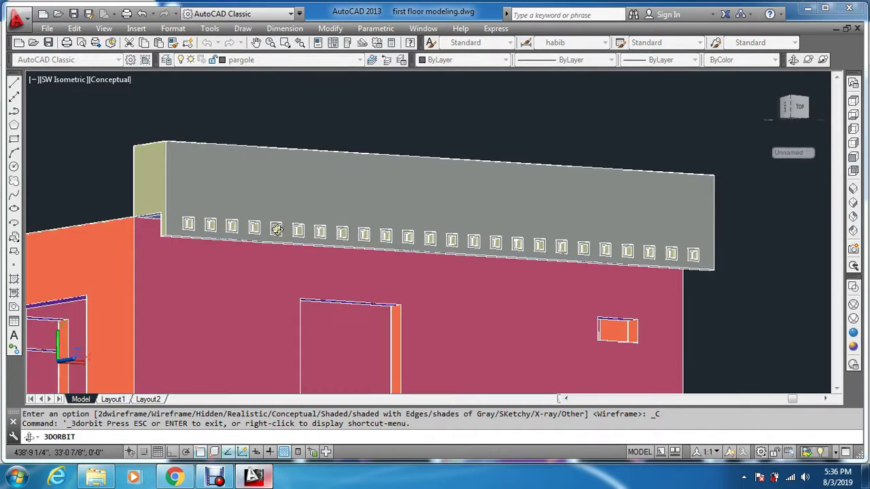
pyautogui.scroll(1, 276, 229)
pyautogui.scroll(1, 277, 230)
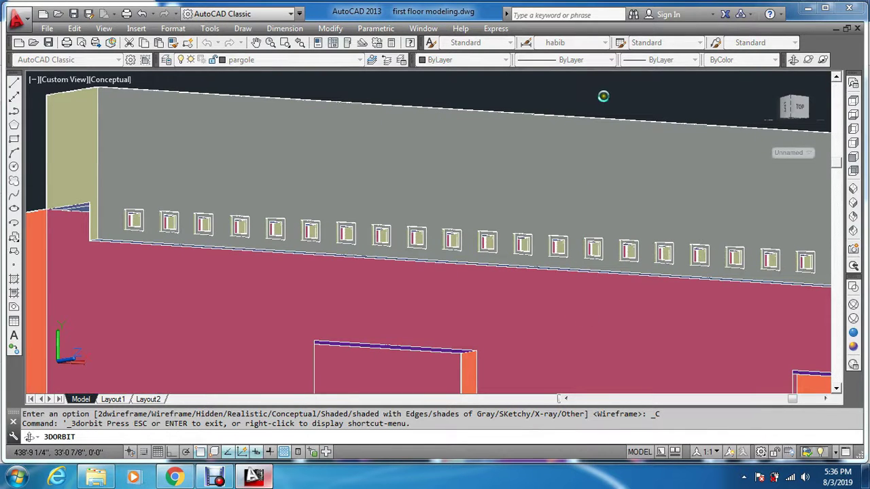
pyautogui.press('Escape')
pyautogui.keyDown('shift'); pyautogui.moveTo(741, 96); pyautogui.dragTo(722, 122, button='middle'); pyautogui.keyUp('shift')
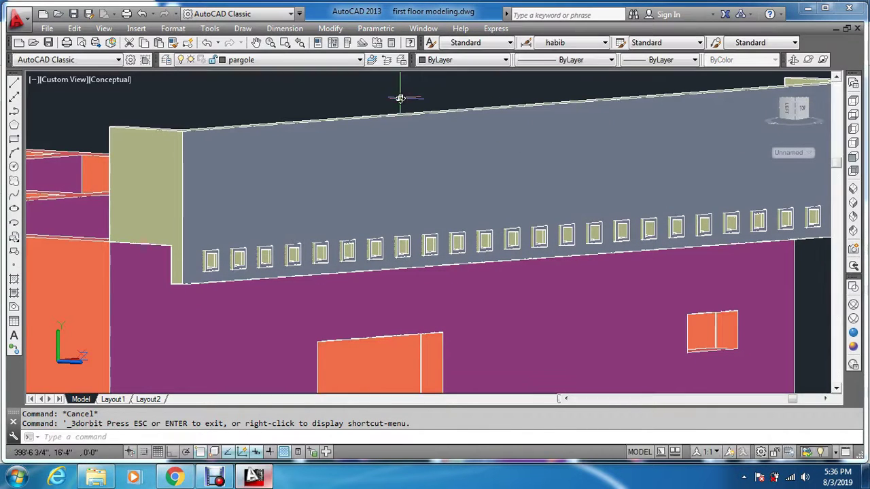
pyautogui.moveTo(439, 151)
pyautogui.mouseDown(button='middle')
pyautogui.moveTo(372, 172)
pyautogui.moveTo(397, 169)
pyautogui.mouseUp(button='middle')
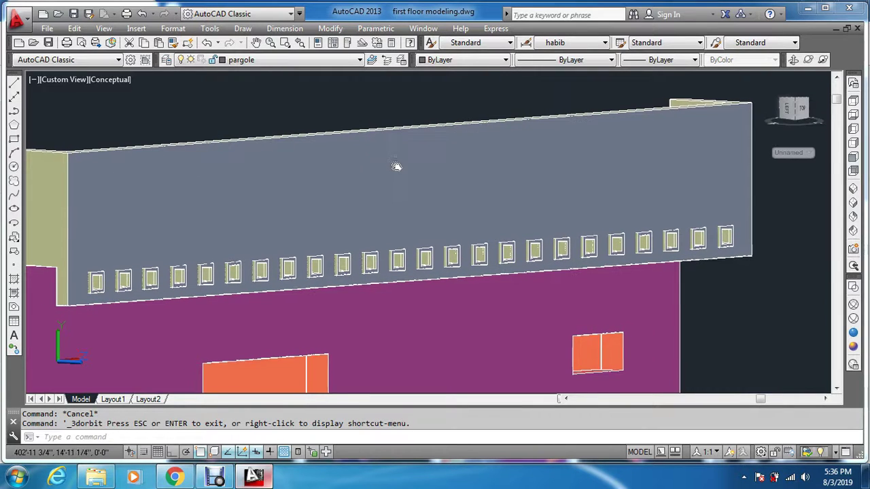
pyautogui.press('Escape')
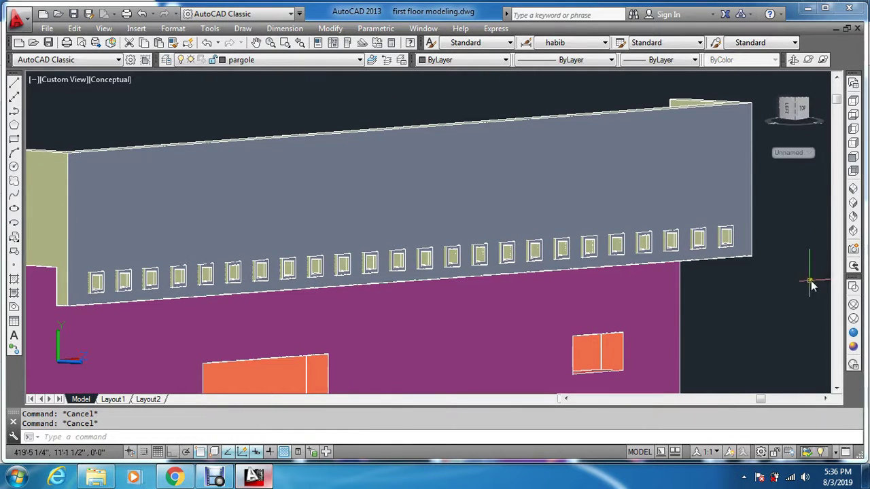